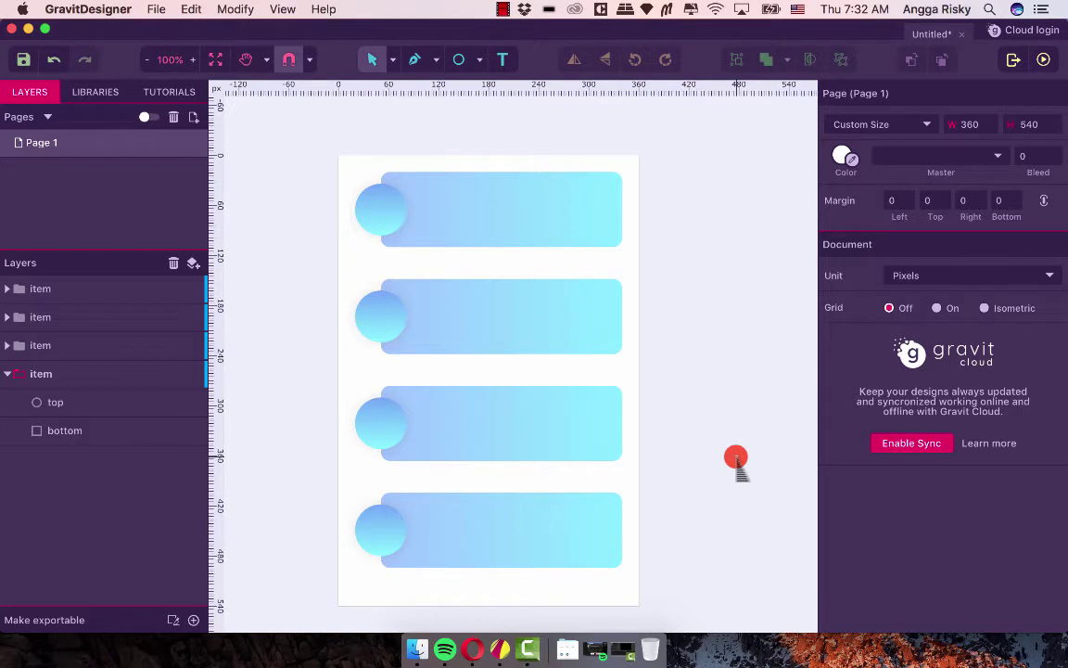
- Collapse the expanded item group and select the four item groups one by one to see which shapes they hold
{"action": "scroll", "coordinate": [721, 408], "scroll_direction": "down", "scroll_amount": 1}
{"action": "scroll", "coordinate": [721, 409], "scroll_direction": "right", "scroll_amount": 1}
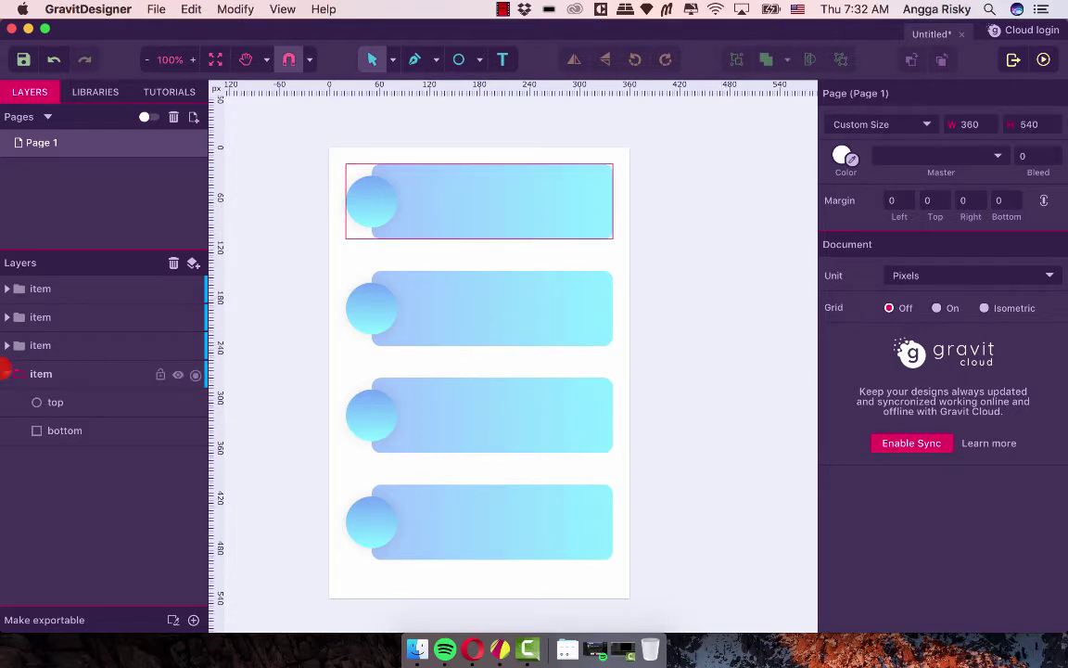
{"action": "left_click", "coordinate": [7, 374]}
{"action": "left_click", "coordinate": [67, 288]}
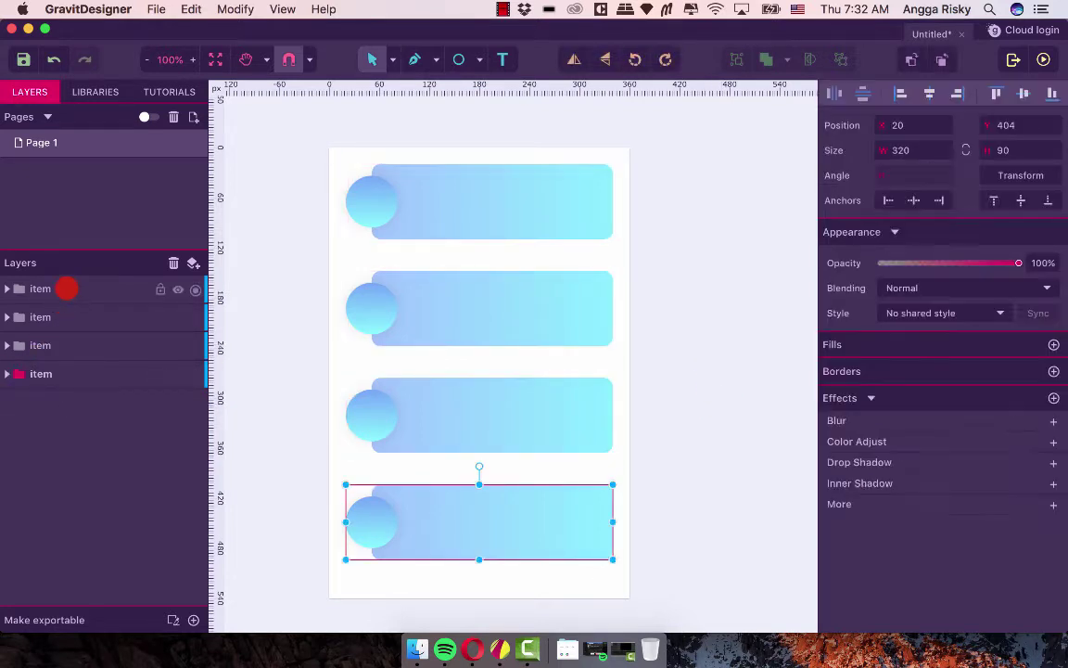
{"action": "left_click", "coordinate": [65, 317]}
{"action": "left_click", "coordinate": [62, 345]}
{"action": "left_click", "coordinate": [63, 379]}
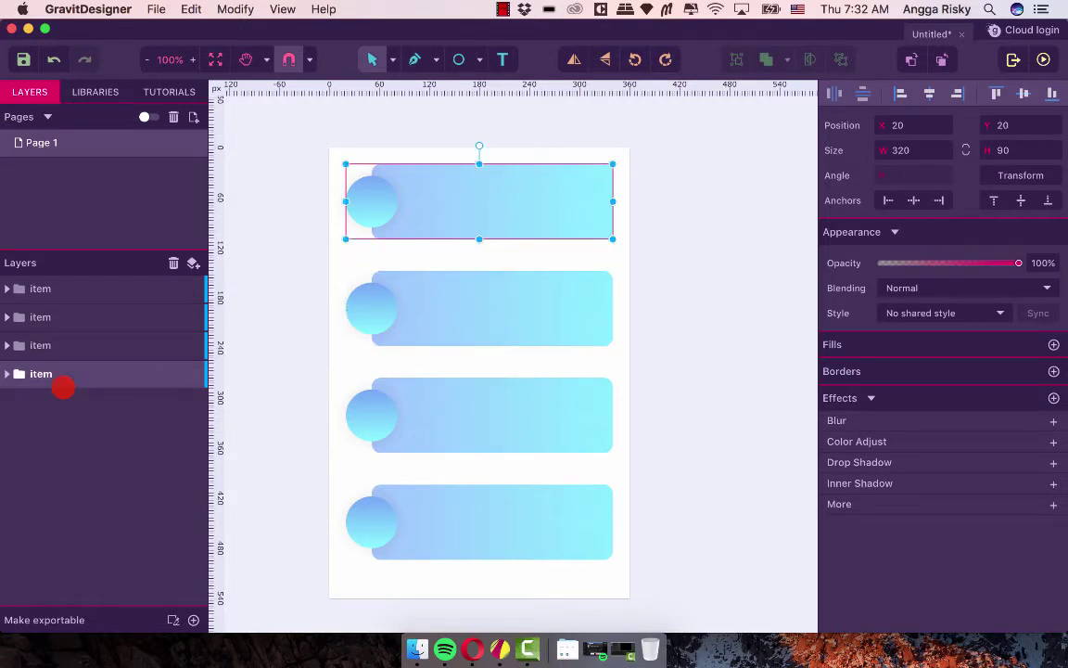
{"action": "left_click", "coordinate": [57, 288]}
- Expand all four item groups in the layer list and inspect the top circle and bottom rectangle layers inside them
{"action": "left_click", "coordinate": [8, 289]}
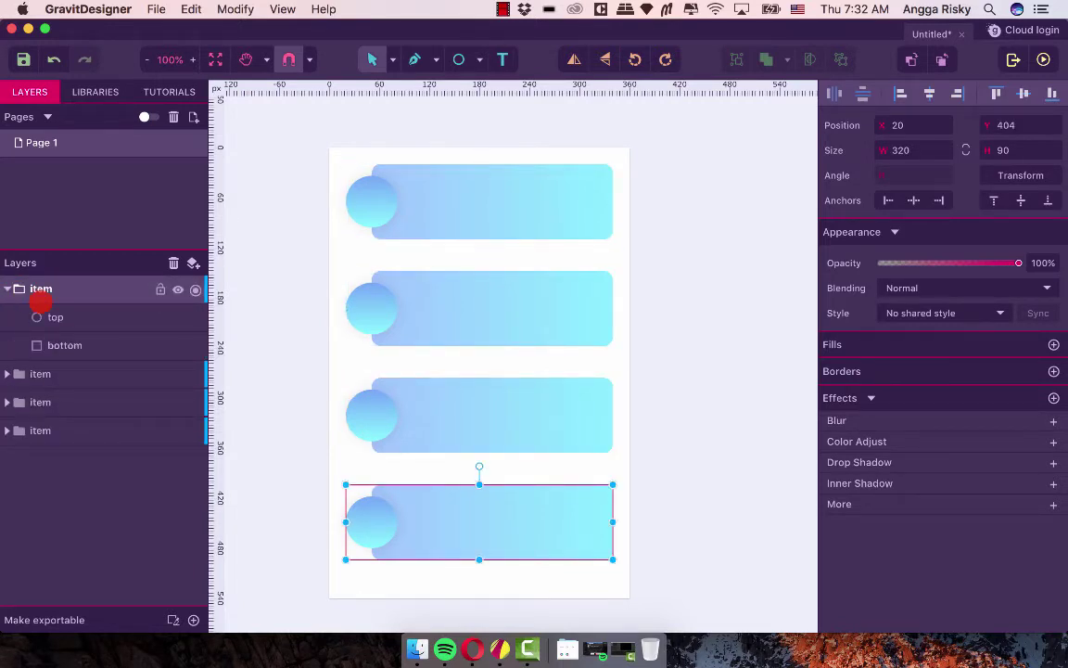
{"action": "left_click", "coordinate": [78, 319]}
{"action": "left_click", "coordinate": [83, 338]}
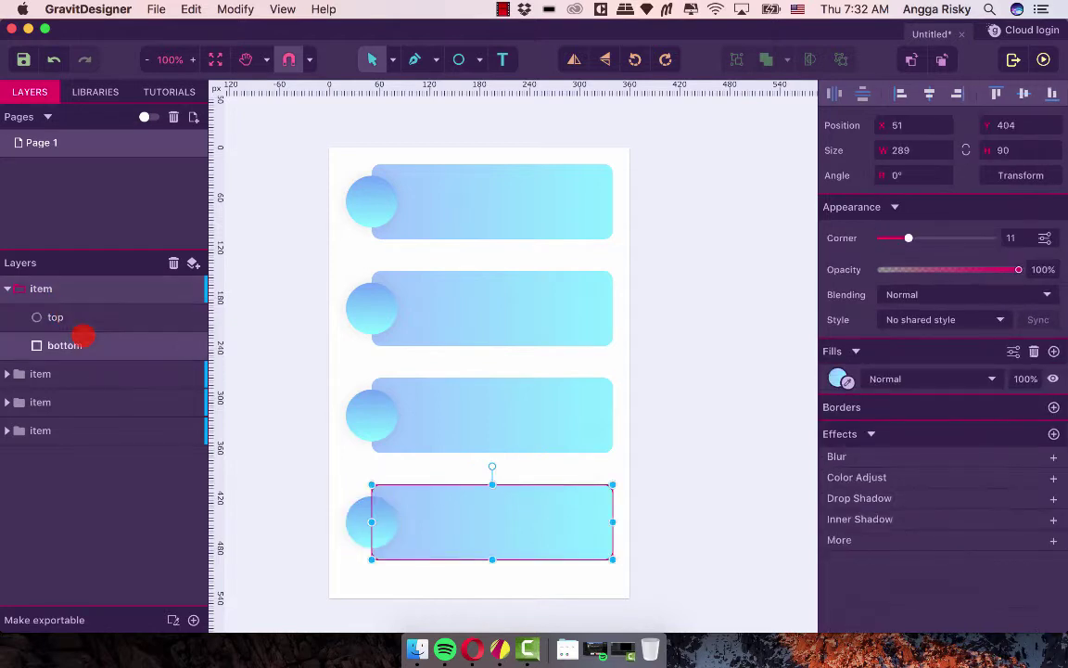
{"action": "left_click", "coordinate": [57, 317]}
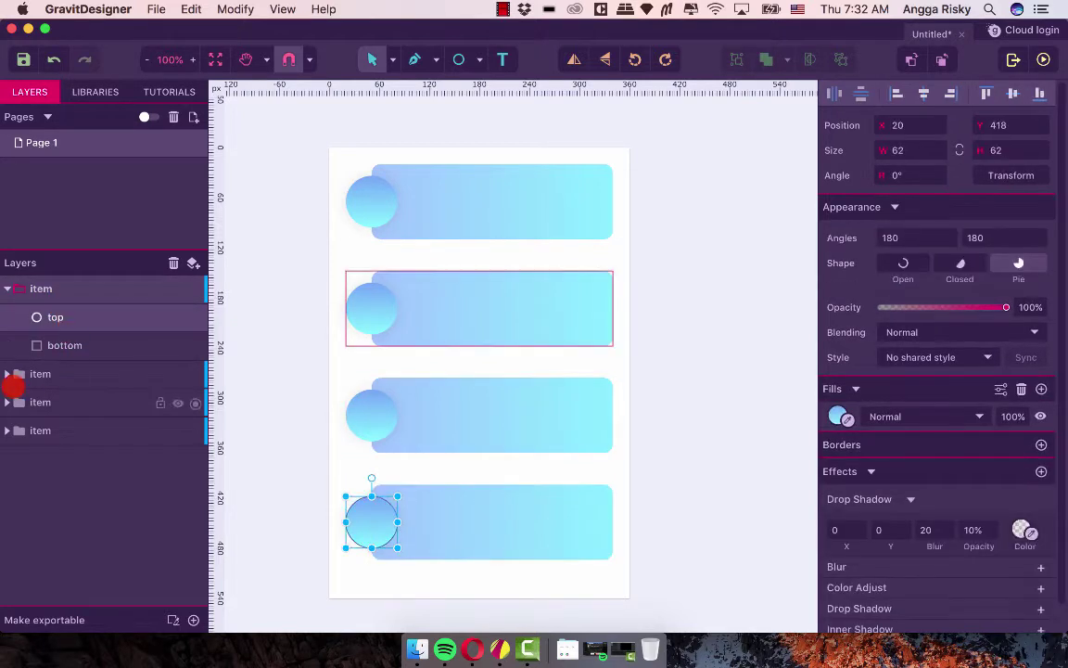
{"action": "left_click", "coordinate": [8, 374]}
{"action": "left_click", "coordinate": [65, 402]}
{"action": "left_click", "coordinate": [60, 430]}
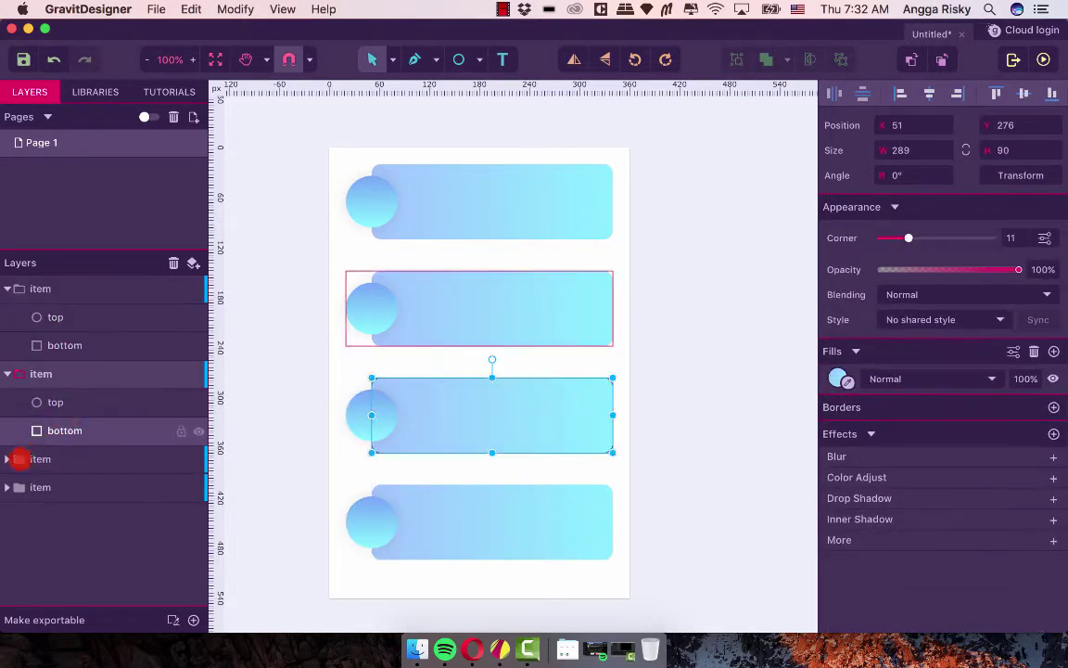
{"action": "left_click", "coordinate": [7, 459]}
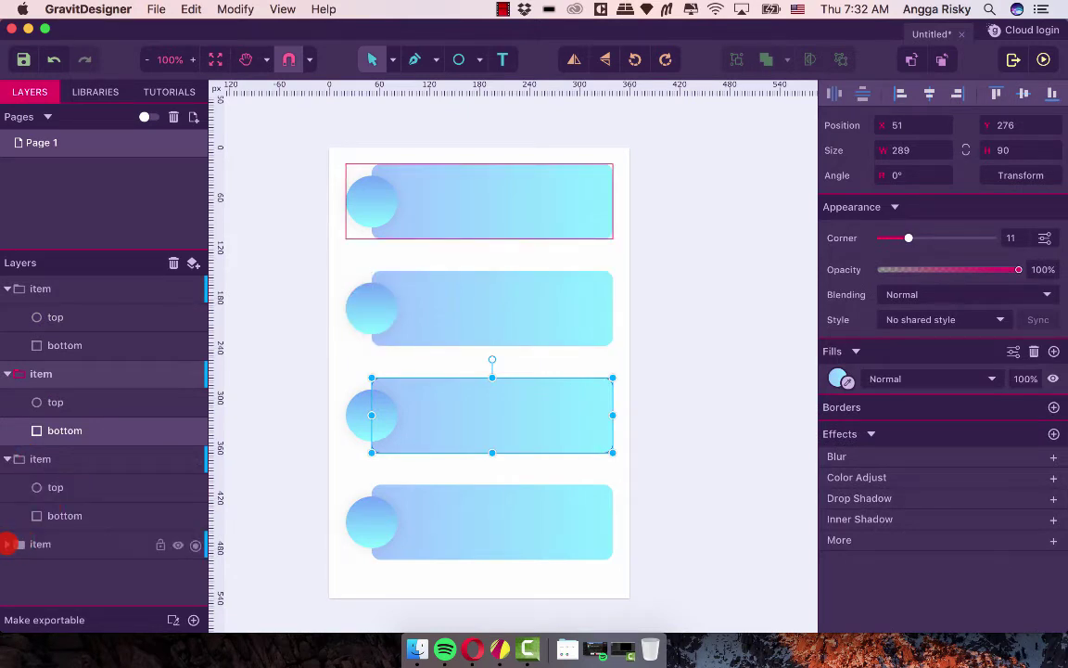
{"action": "left_click", "coordinate": [8, 545]}
{"action": "scroll", "coordinate": [107, 501], "scroll_direction": "up", "scroll_amount": 1}
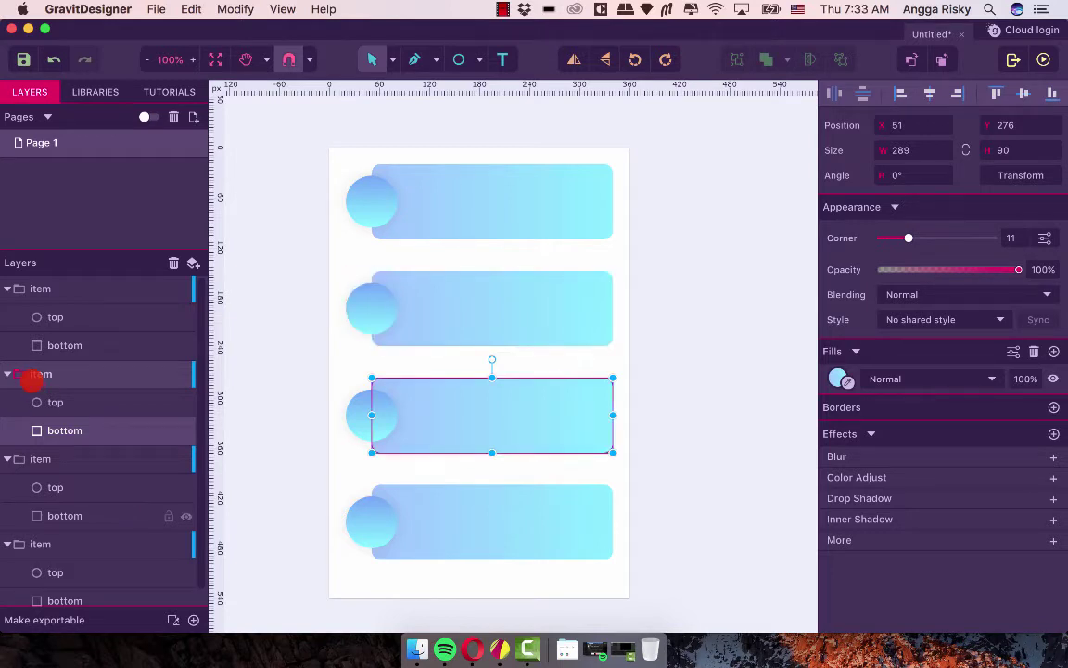
{"action": "left_click", "coordinate": [74, 318]}
{"action": "left_click", "coordinate": [72, 345]}
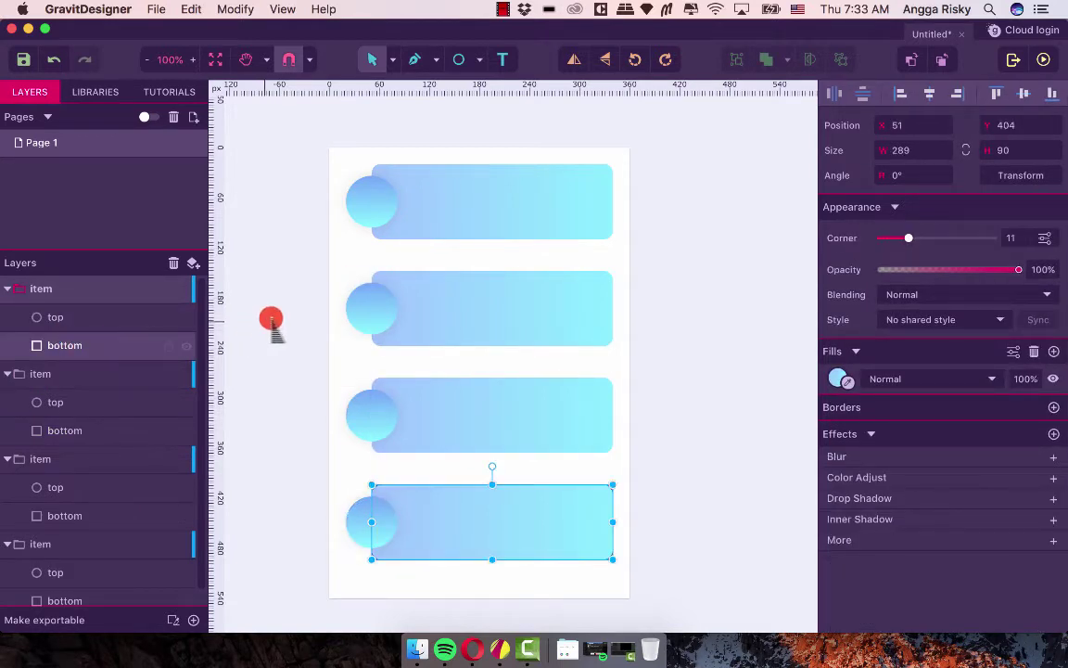
- Place a vertical guide along the left edge of the uppermost rectangle, at about X 51 px
{"action": "left_click", "coordinate": [270, 315]}
{"action": "left_click", "coordinate": [465, 211]}
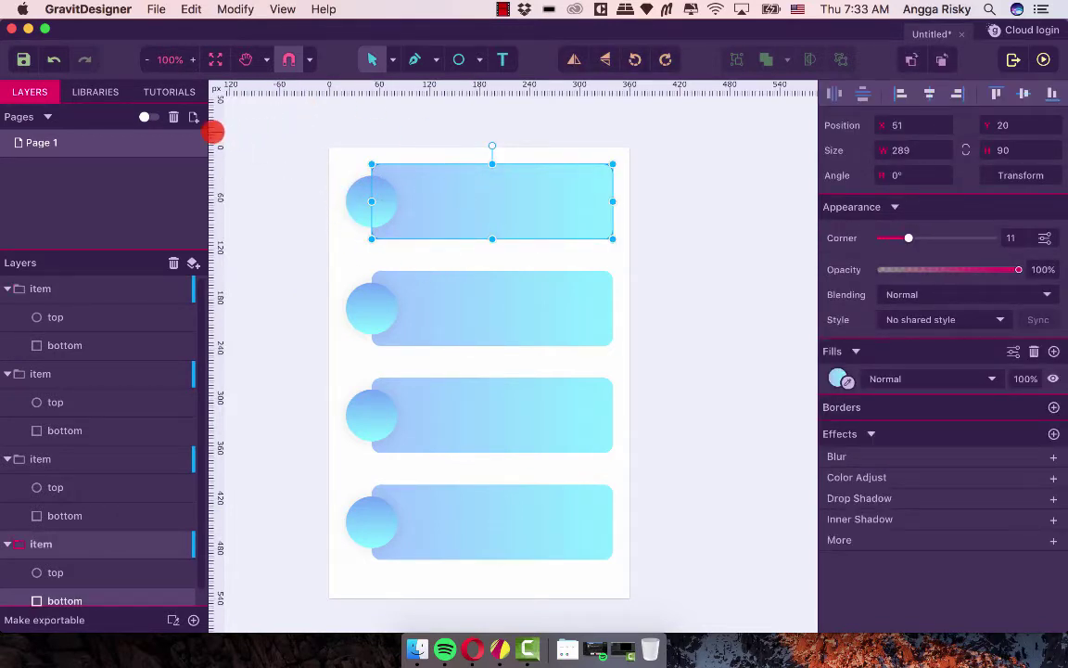
{"action": "left_click_drag", "start_coordinate": [213, 132], "coordinate": [372, 130]}
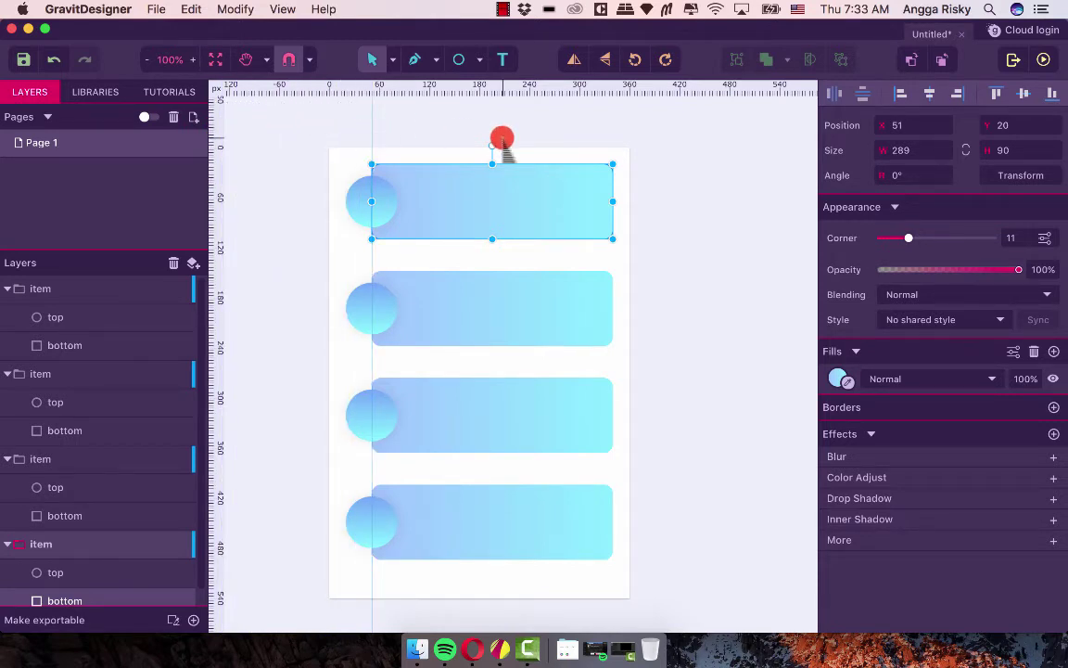
{"action": "left_click", "coordinate": [460, 138]}
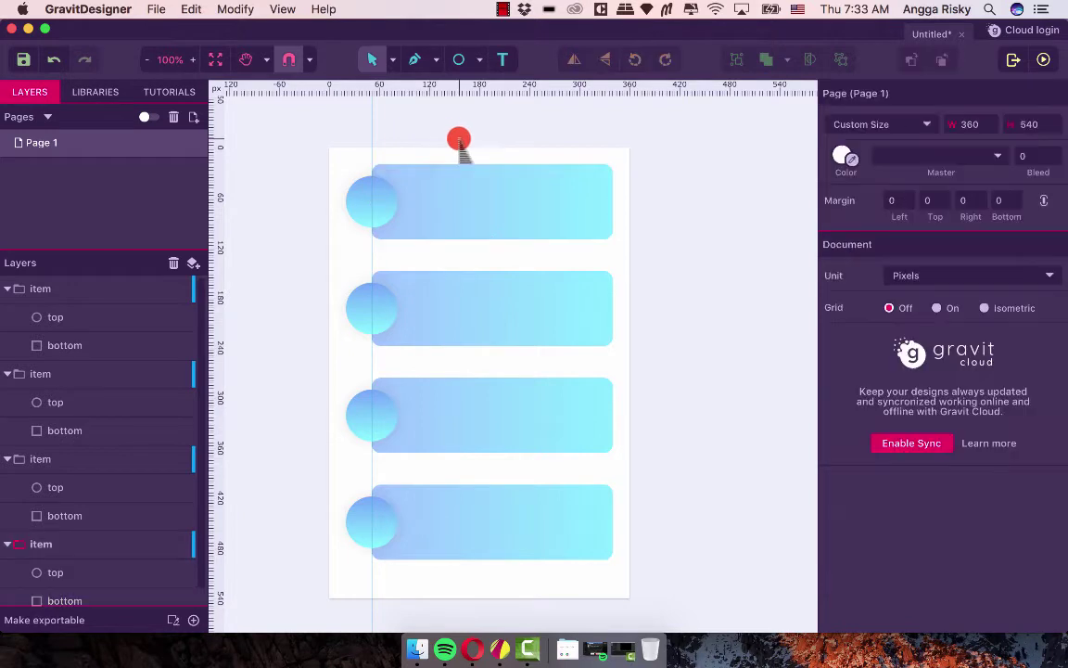
- Merge the first item's top circle and bottom rectangle with Union and expand the compound shape in the layer list
{"action": "left_click", "coordinate": [441, 196]}
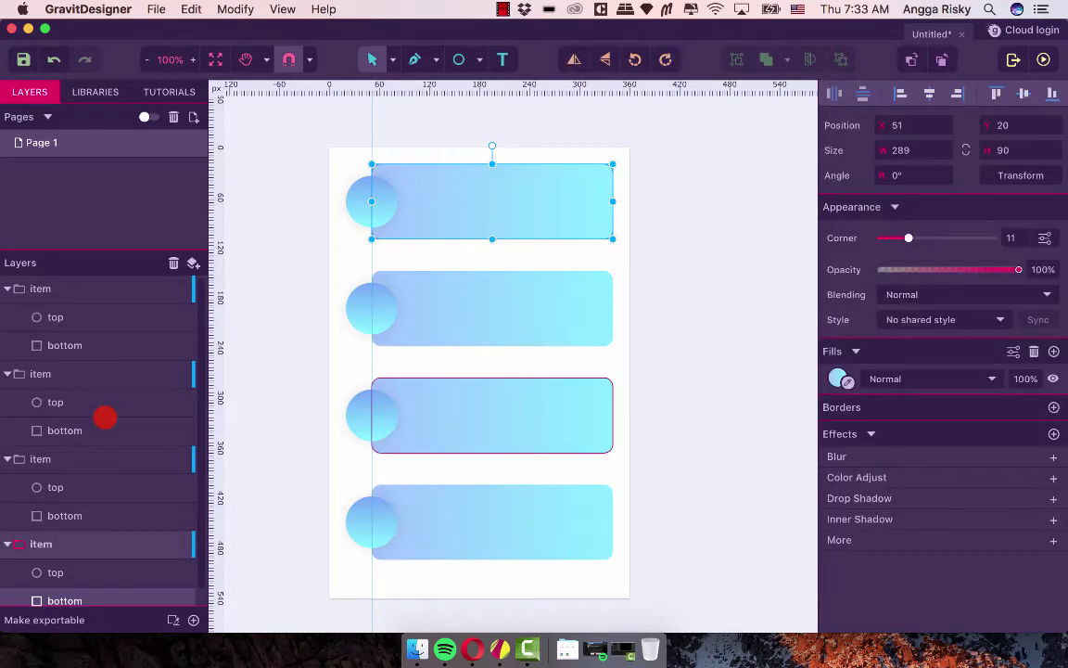
{"action": "scroll", "coordinate": [93, 455], "scroll_direction": "down", "scroll_amount": 1}
{"action": "left_click", "coordinate": [72, 558], "text": "shift"}
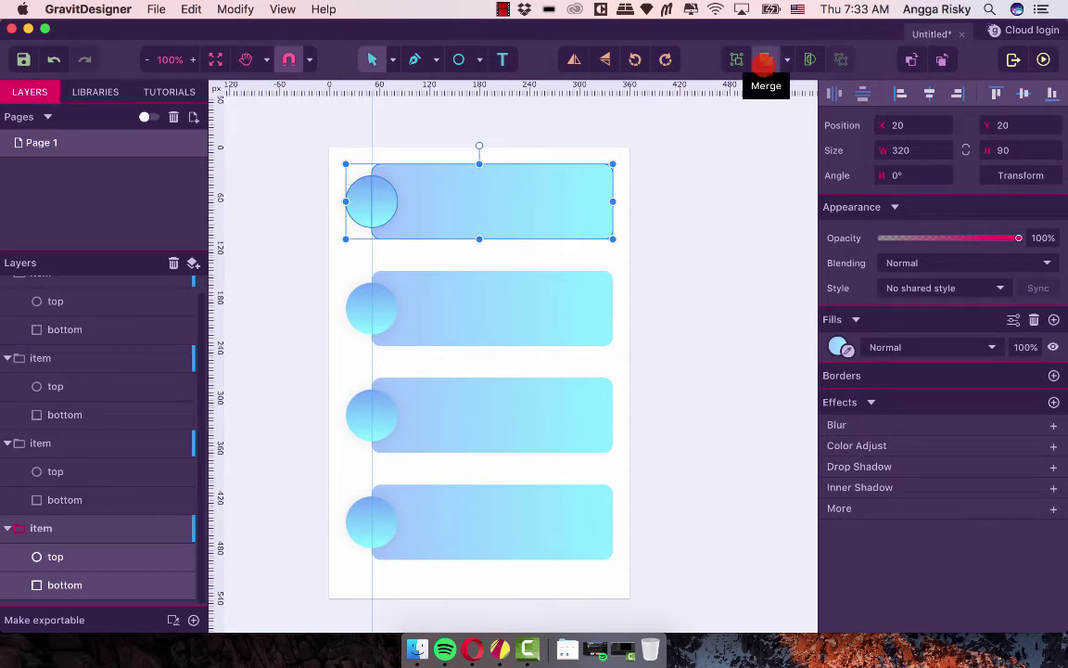
{"action": "left_click", "coordinate": [786, 61]}
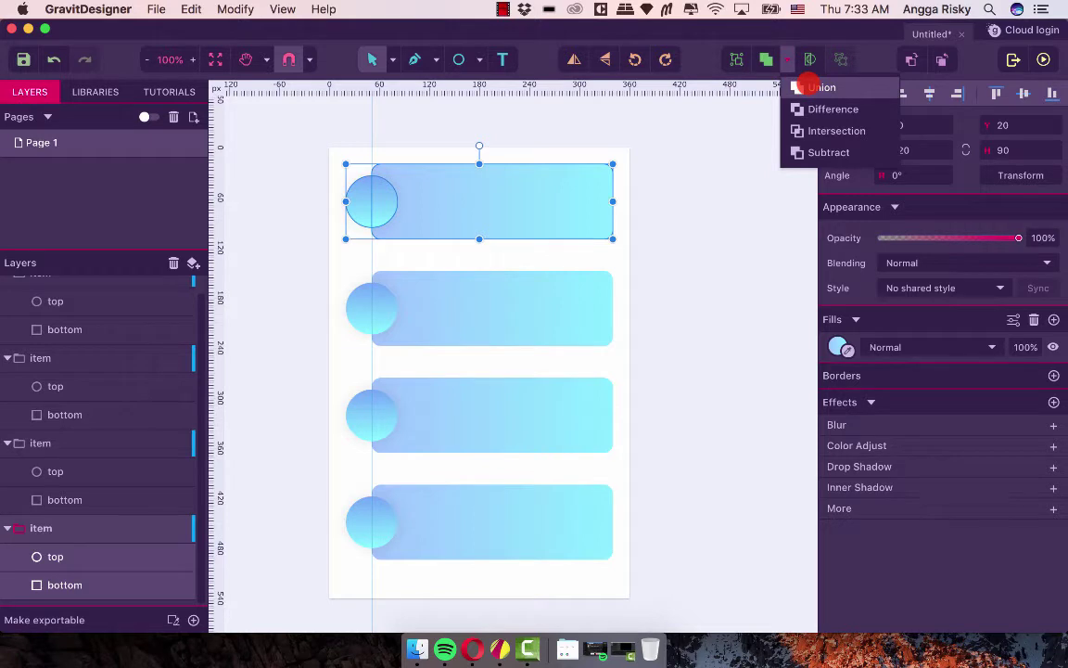
{"action": "left_click", "coordinate": [816, 87]}
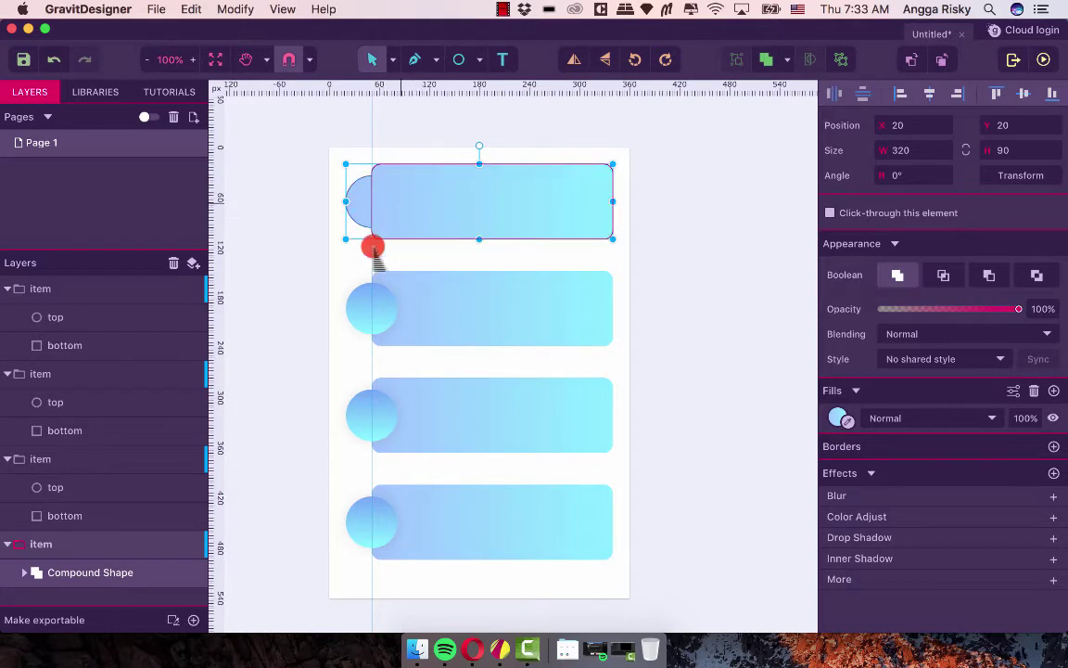
{"action": "left_click", "coordinate": [23, 572]}
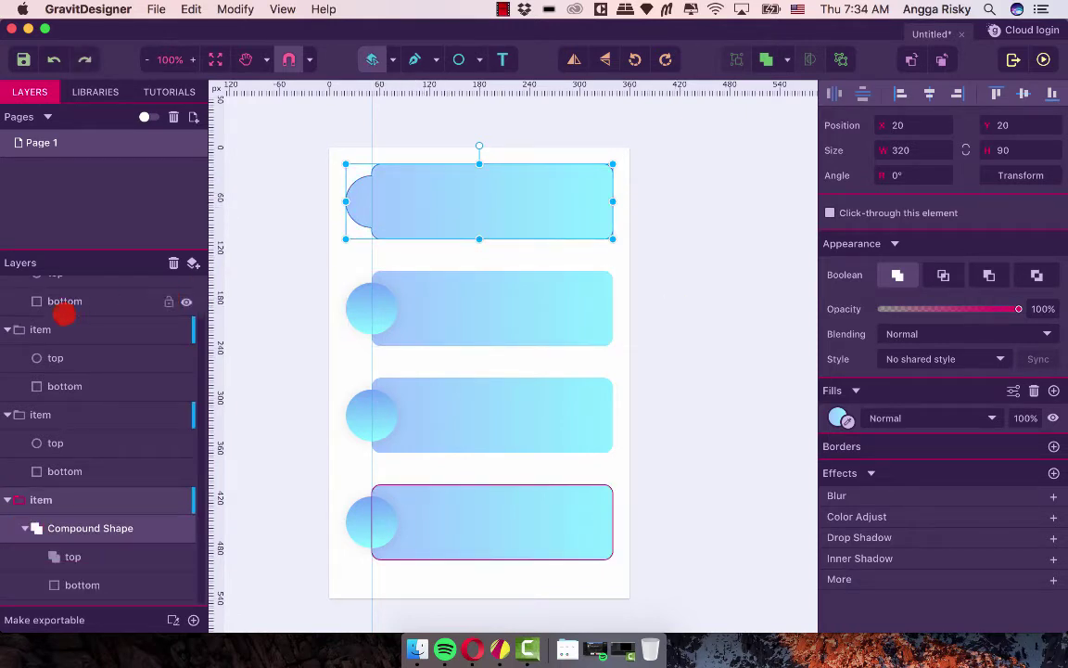
- Merge the top circle and bottom rectangle of the second item down the page with the Difference operation
{"action": "left_click", "coordinate": [293, 336]}
{"action": "left_click", "coordinate": [480, 306]}
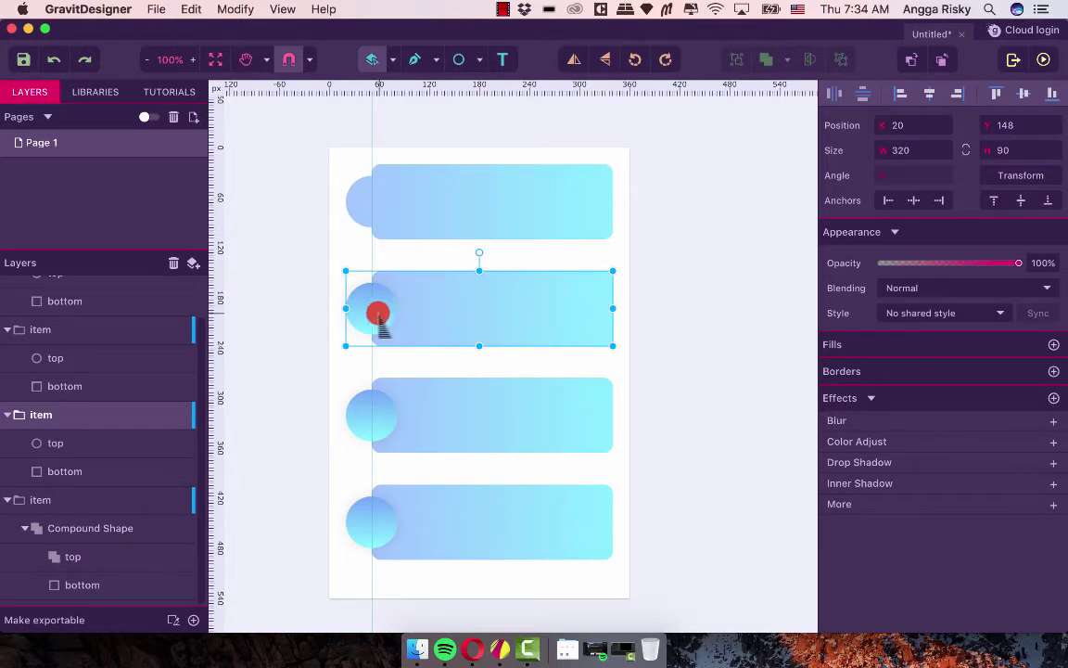
{"action": "left_click", "coordinate": [96, 436]}
{"action": "left_click", "coordinate": [81, 464], "text": "shift"}
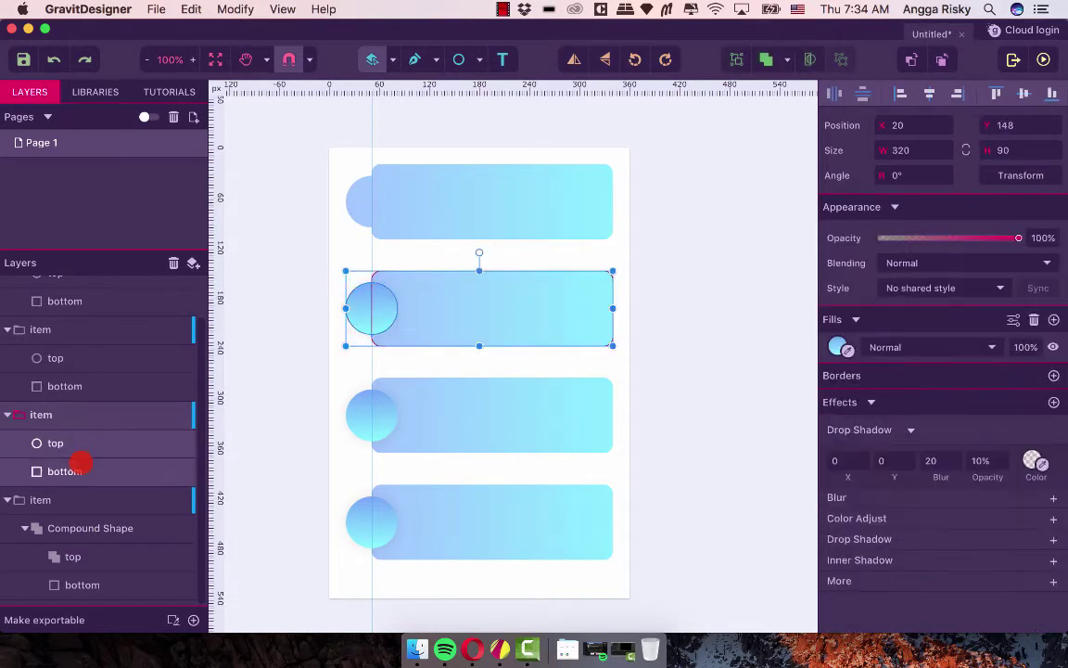
{"action": "left_click", "coordinate": [787, 60]}
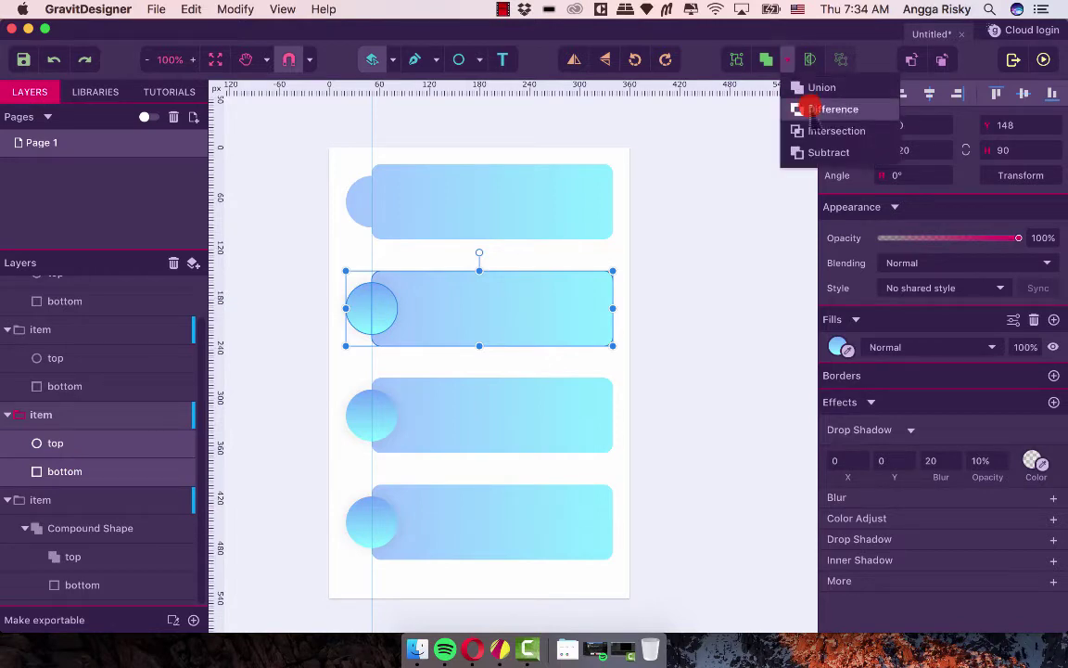
{"action": "left_click", "coordinate": [826, 108]}
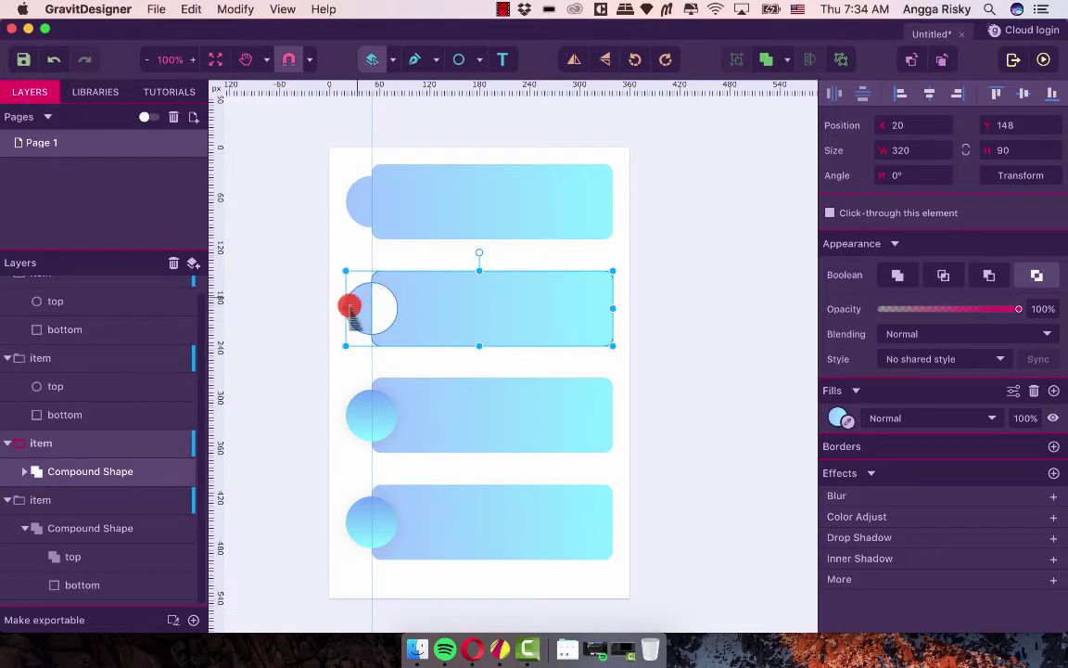
{"action": "left_click", "coordinate": [310, 301]}
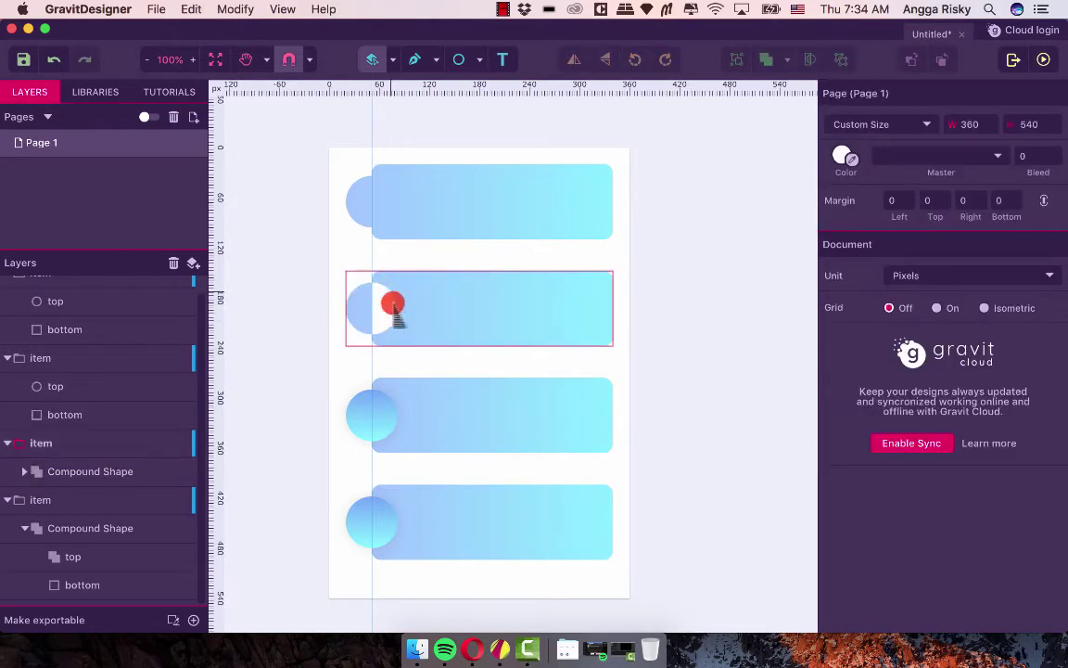
{"action": "left_click", "coordinate": [377, 280]}
{"action": "left_click", "coordinate": [375, 188]}
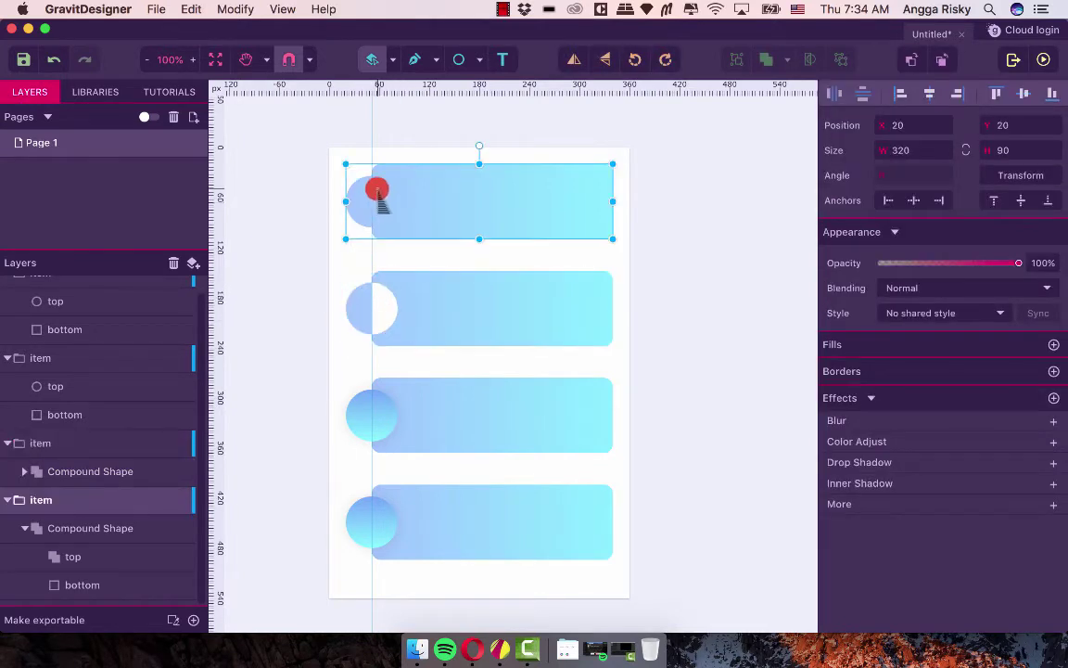
{"action": "left_click", "coordinate": [360, 302]}
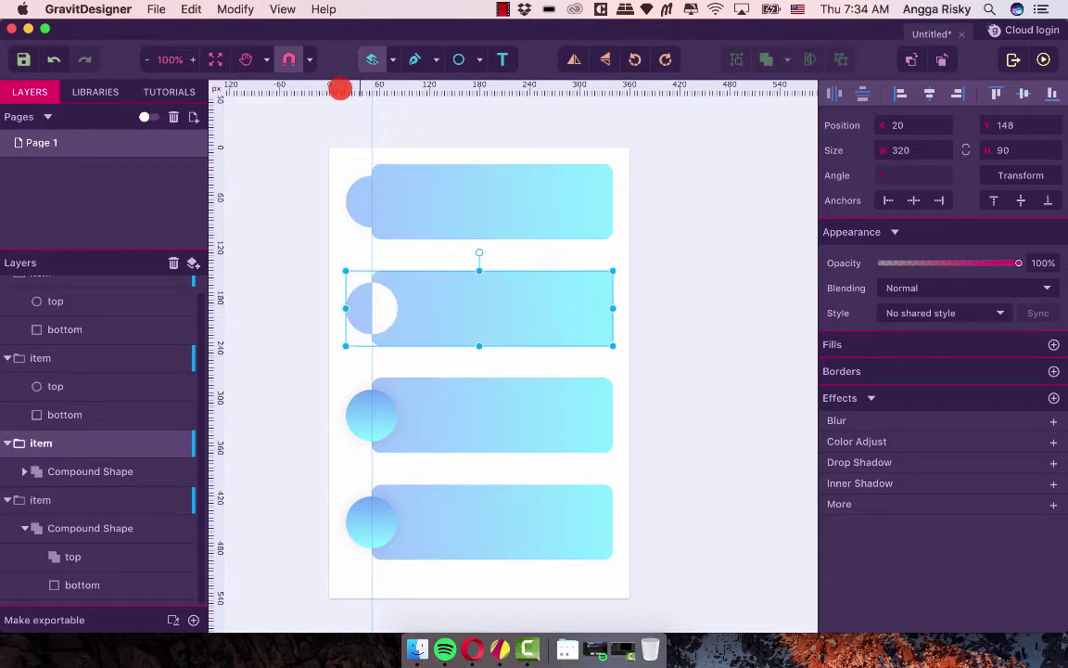
- Merge the top circle and bottom rectangle of the third item down the page with the Intersection operation
{"action": "left_click", "coordinate": [192, 59]}
{"action": "scroll", "coordinate": [312, 143], "scroll_direction": "down", "scroll_amount": 1}
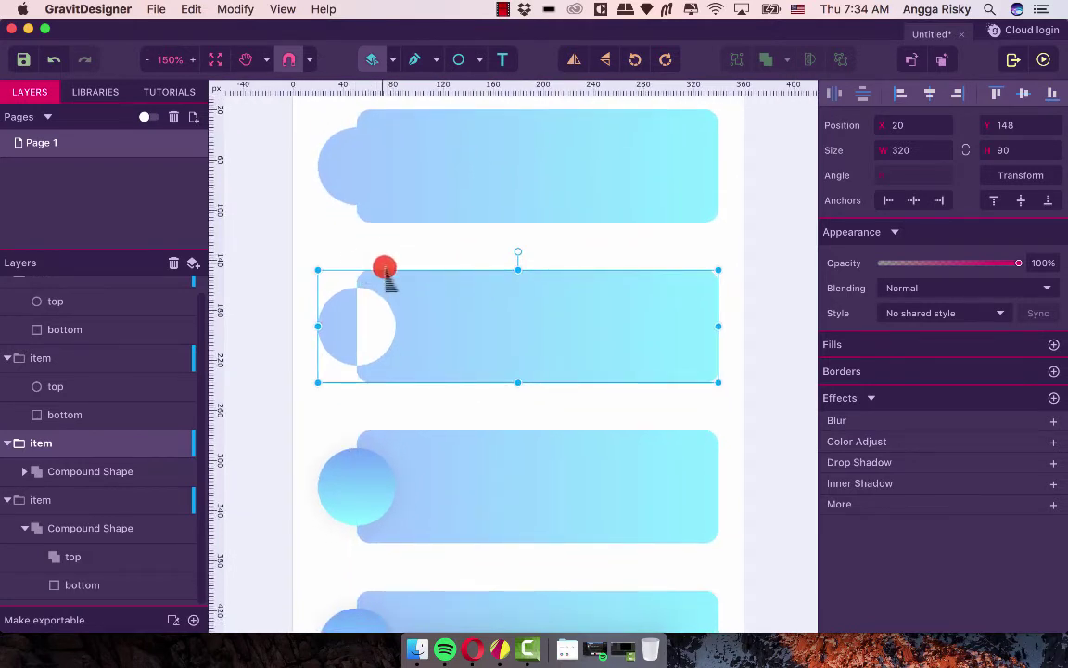
{"action": "scroll", "coordinate": [384, 269], "scroll_direction": "down", "scroll_amount": 2}
{"action": "left_click", "coordinate": [351, 421]}
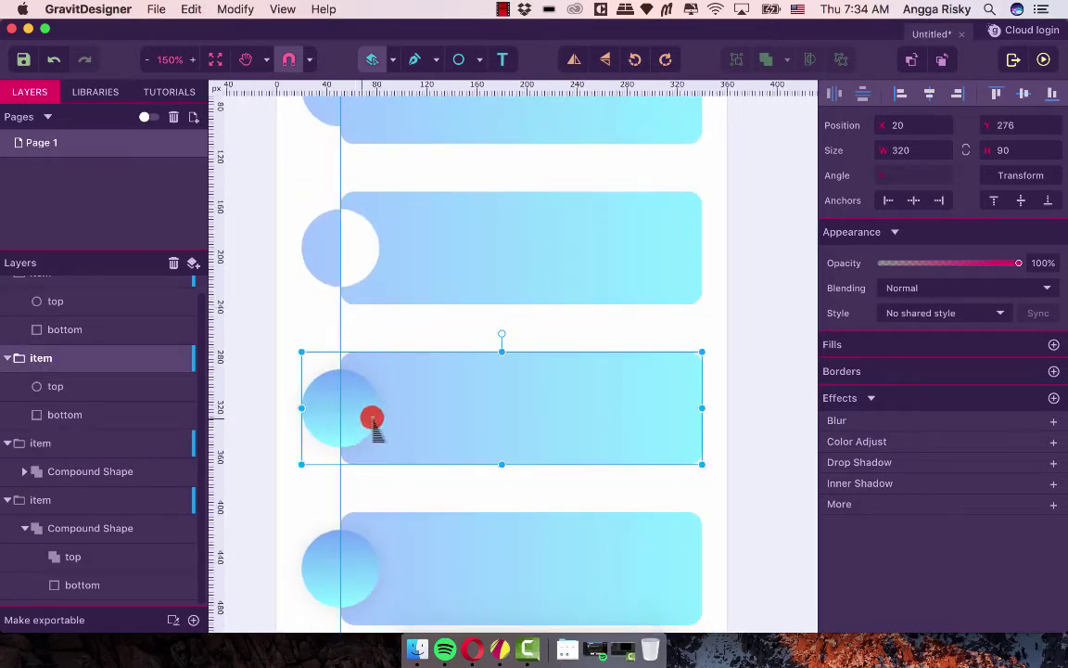
{"action": "left_click", "coordinate": [98, 388]}
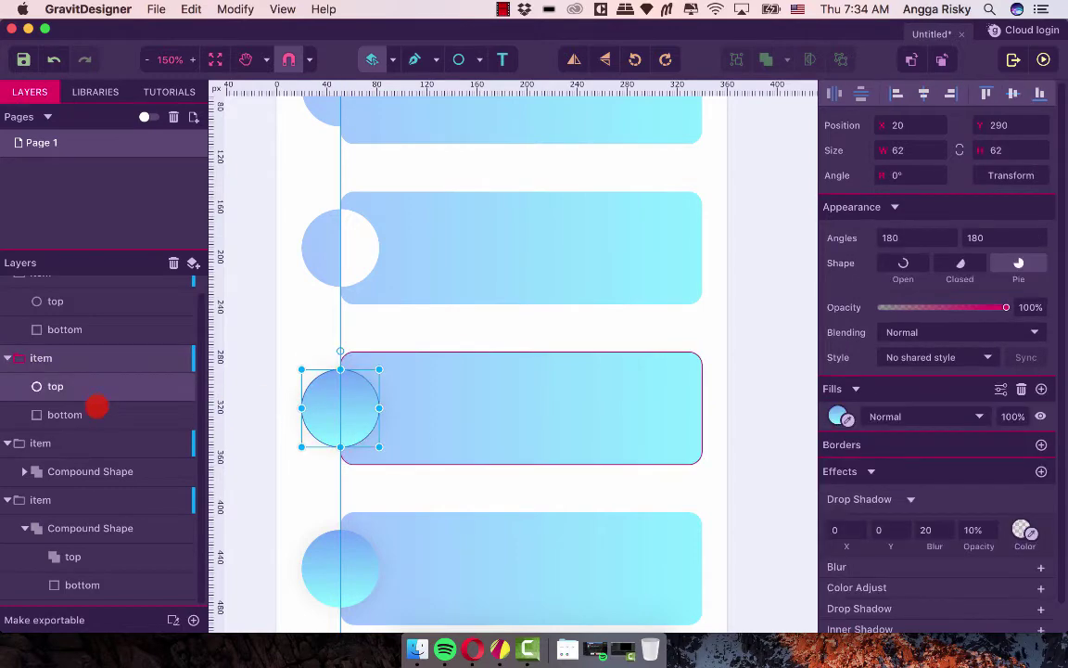
{"action": "left_click", "coordinate": [96, 413], "text": "shift"}
{"action": "left_click", "coordinate": [87, 382]}
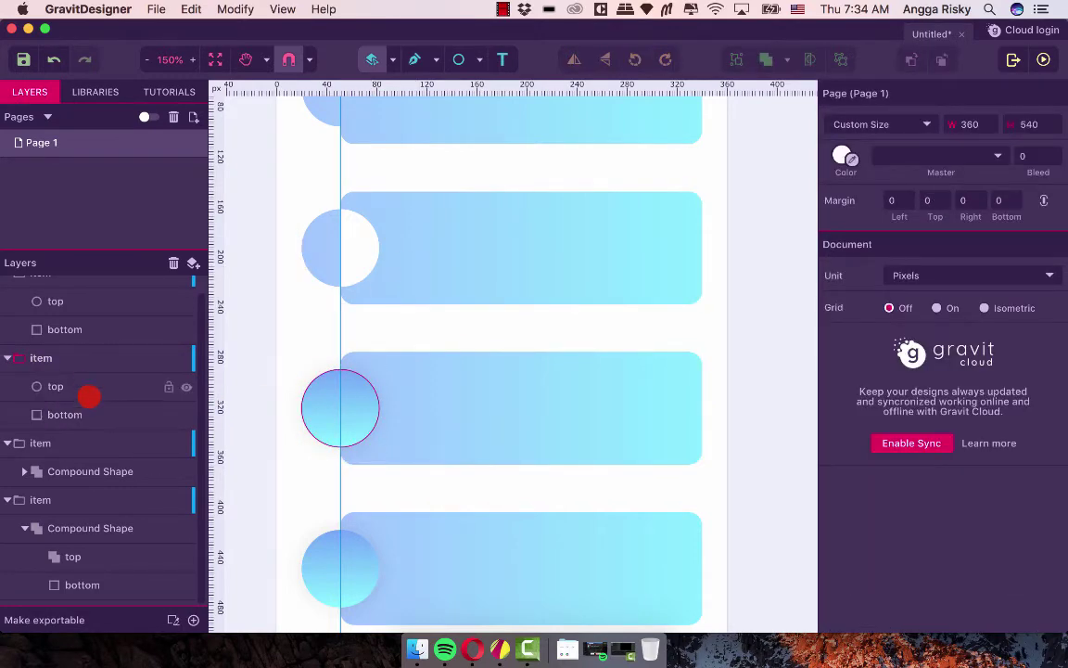
{"action": "left_click", "coordinate": [86, 388]}
{"action": "left_click", "coordinate": [81, 413], "text": "shift"}
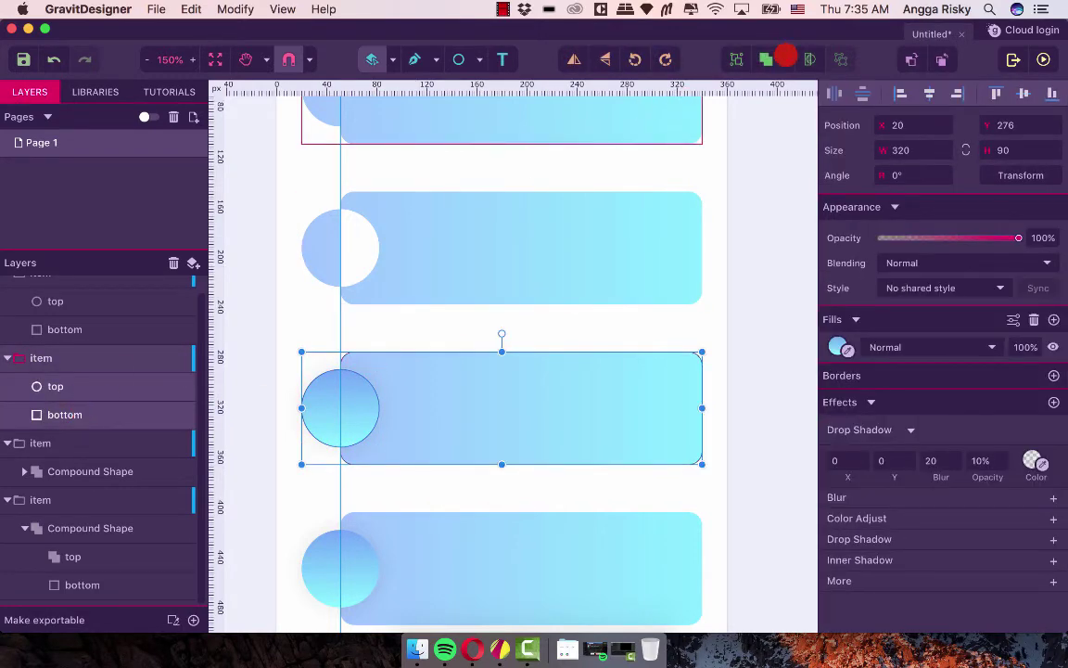
{"action": "left_click", "coordinate": [786, 58]}
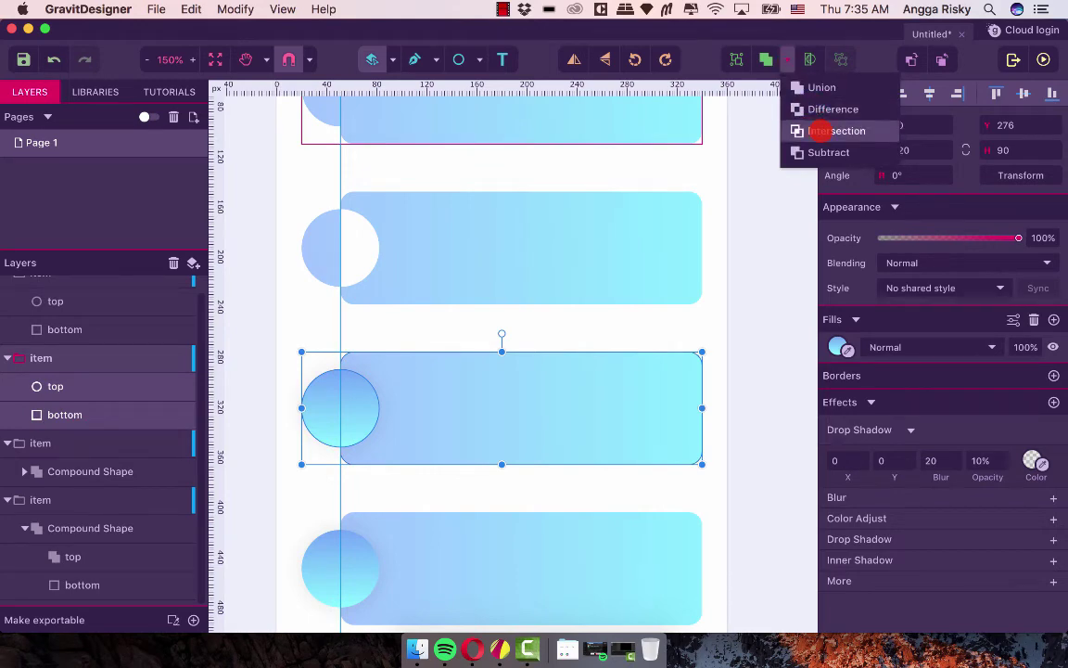
{"action": "left_click", "coordinate": [821, 131]}
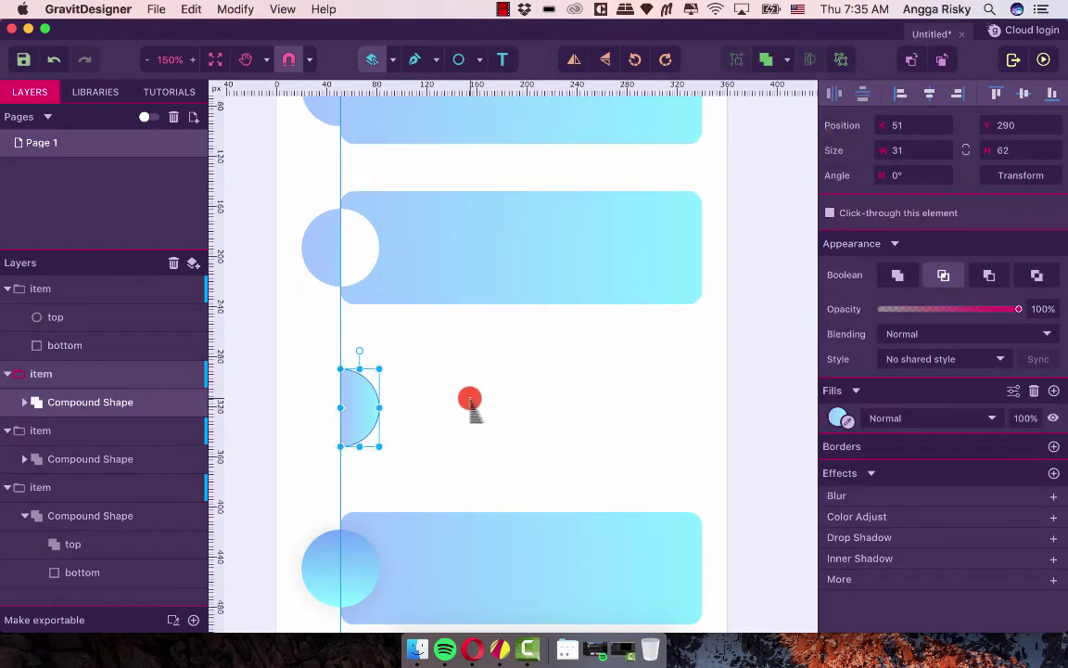
- Compare the intersected shape of the third item with the Difference shape of the second item
{"action": "scroll", "coordinate": [471, 400], "scroll_direction": "down", "scroll_amount": 2}
{"action": "scroll", "coordinate": [470, 401], "scroll_direction": "left", "scroll_amount": 2}
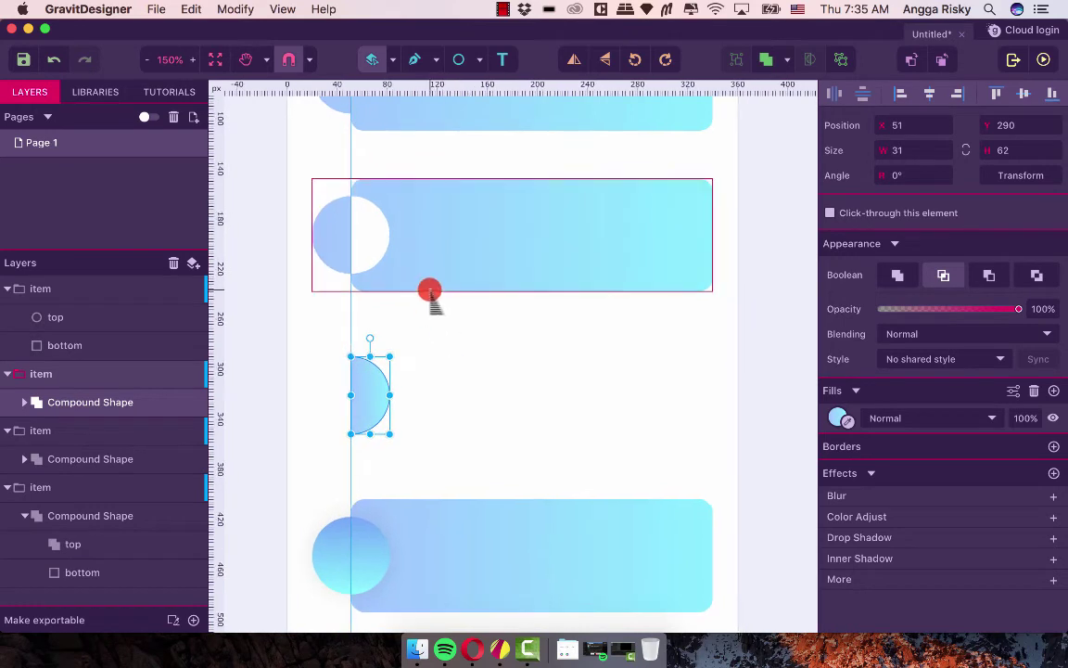
{"action": "left_click", "coordinate": [408, 257]}
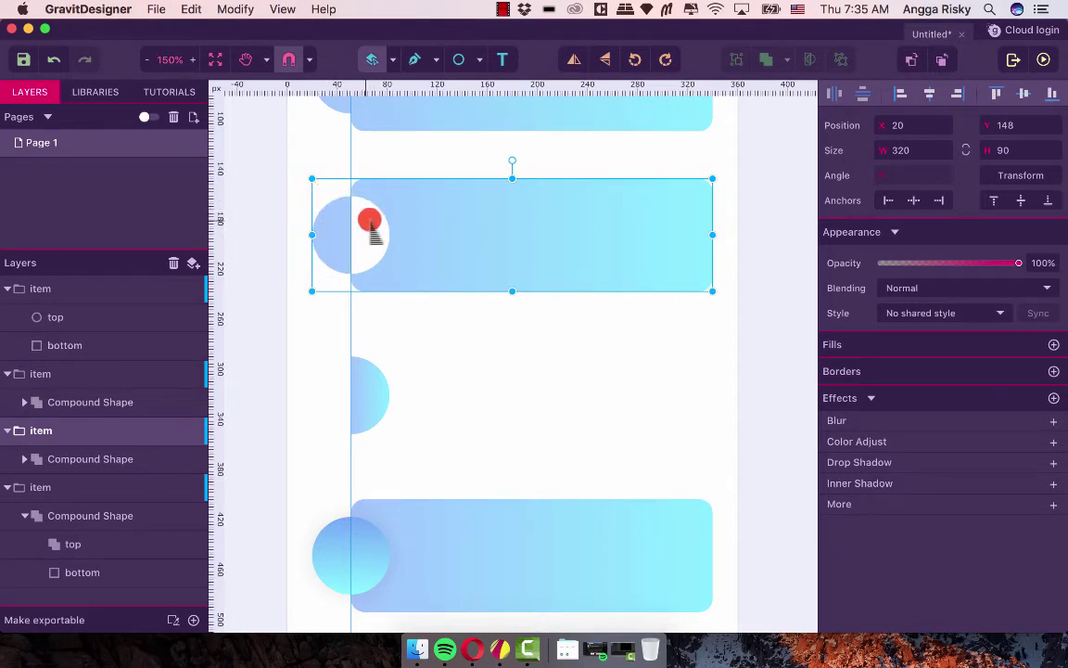
{"action": "scroll", "coordinate": [369, 223], "scroll_direction": "down", "scroll_amount": 3}
{"action": "left_click", "coordinate": [360, 373]}
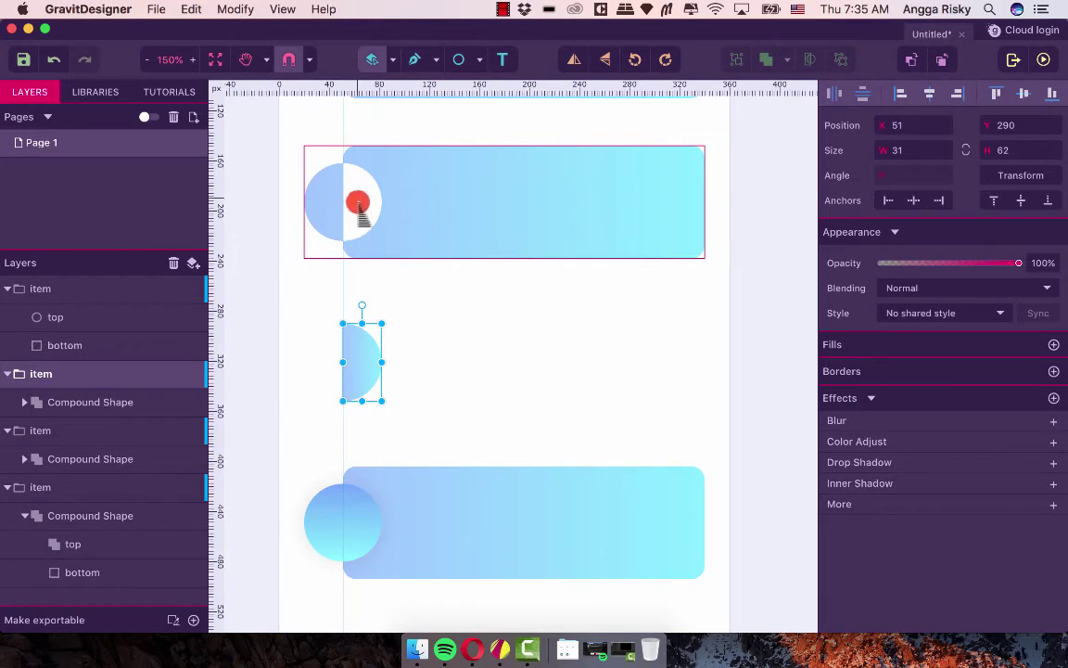
- Merge the top circle and bottom rectangle of the fourth item down the page with the Subtract operation, and deselect the result
{"action": "scroll", "coordinate": [341, 213], "scroll_direction": "down", "scroll_amount": 1}
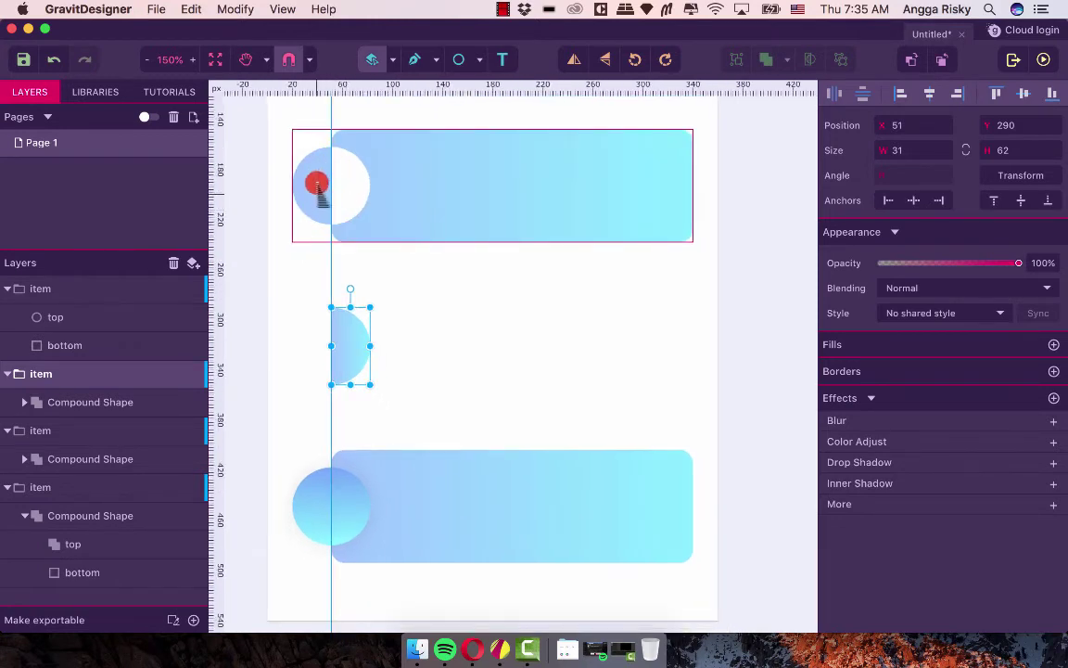
{"action": "scroll", "coordinate": [364, 181], "scroll_direction": "down", "scroll_amount": 3}
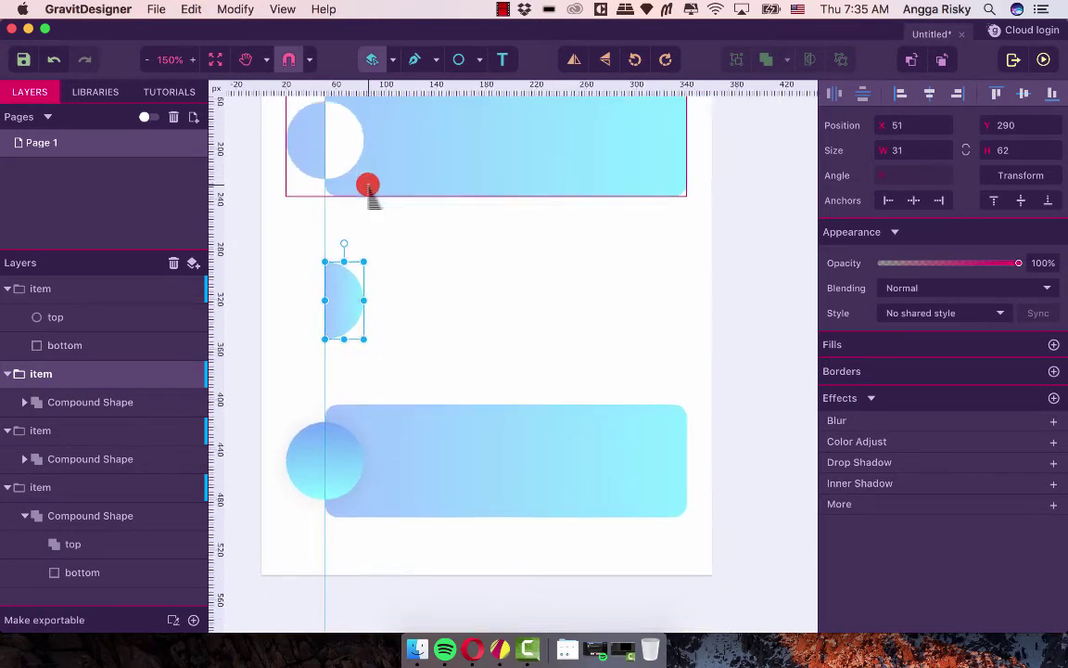
{"action": "scroll", "coordinate": [368, 186], "scroll_direction": "down", "scroll_amount": 1}
{"action": "left_click", "coordinate": [317, 435]}
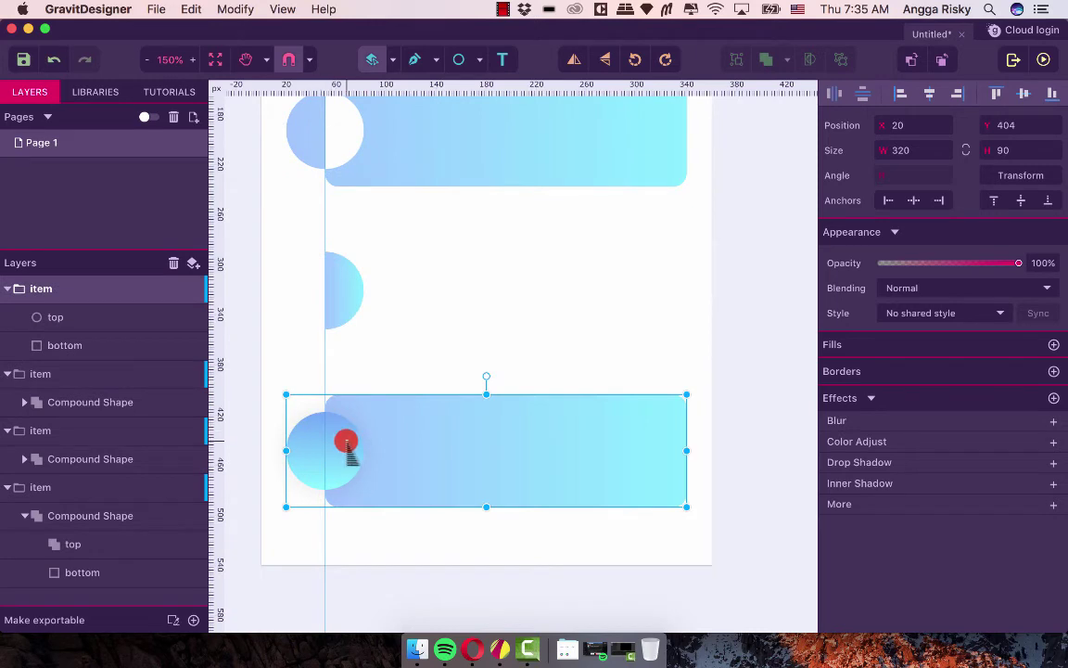
{"action": "left_click", "coordinate": [96, 316]}
{"action": "left_click", "coordinate": [131, 347], "text": "shift"}
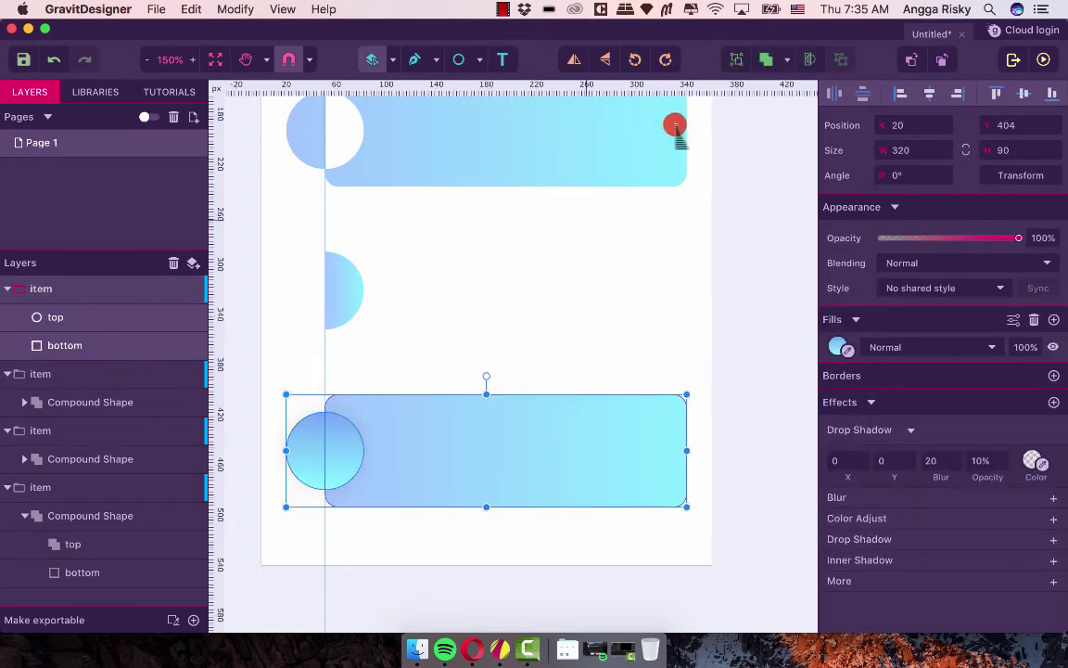
{"action": "left_click", "coordinate": [786, 59]}
{"action": "left_click", "coordinate": [800, 151]}
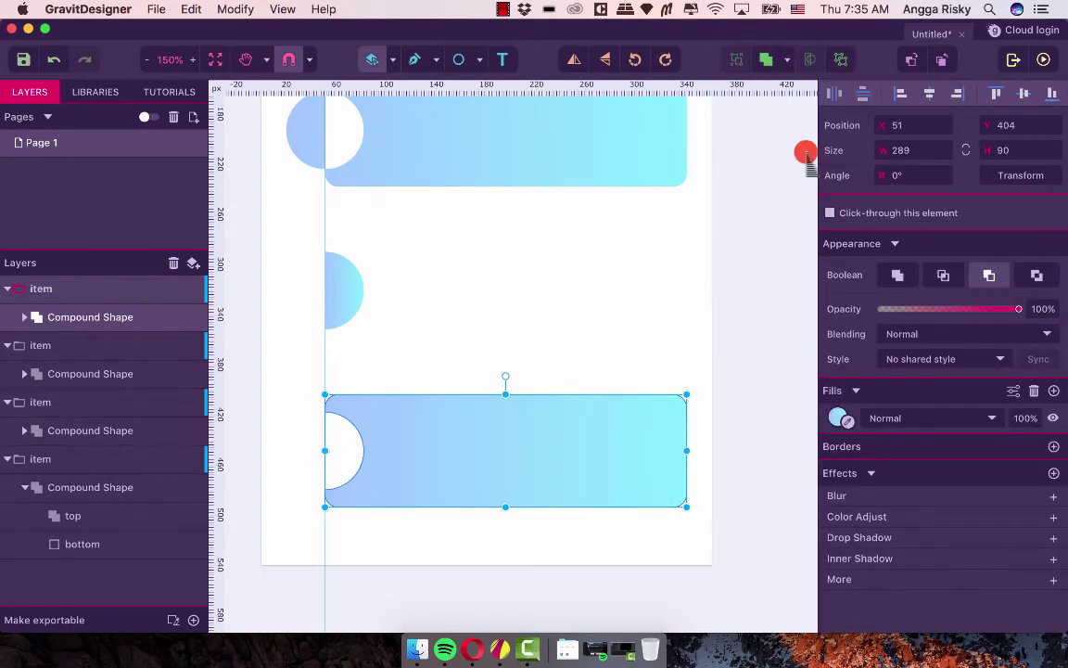
{"action": "scroll", "coordinate": [603, 281], "scroll_direction": "left", "scroll_amount": 3}
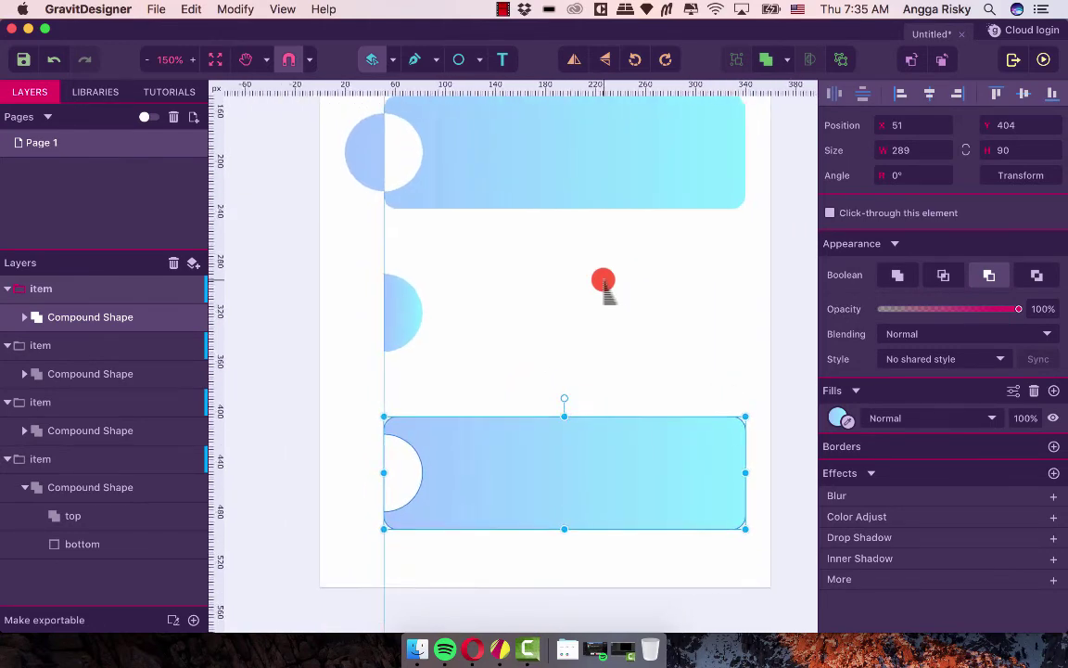
{"action": "scroll", "coordinate": [603, 281], "scroll_direction": "up", "scroll_amount": 1}
{"action": "left_click", "coordinate": [454, 357]}
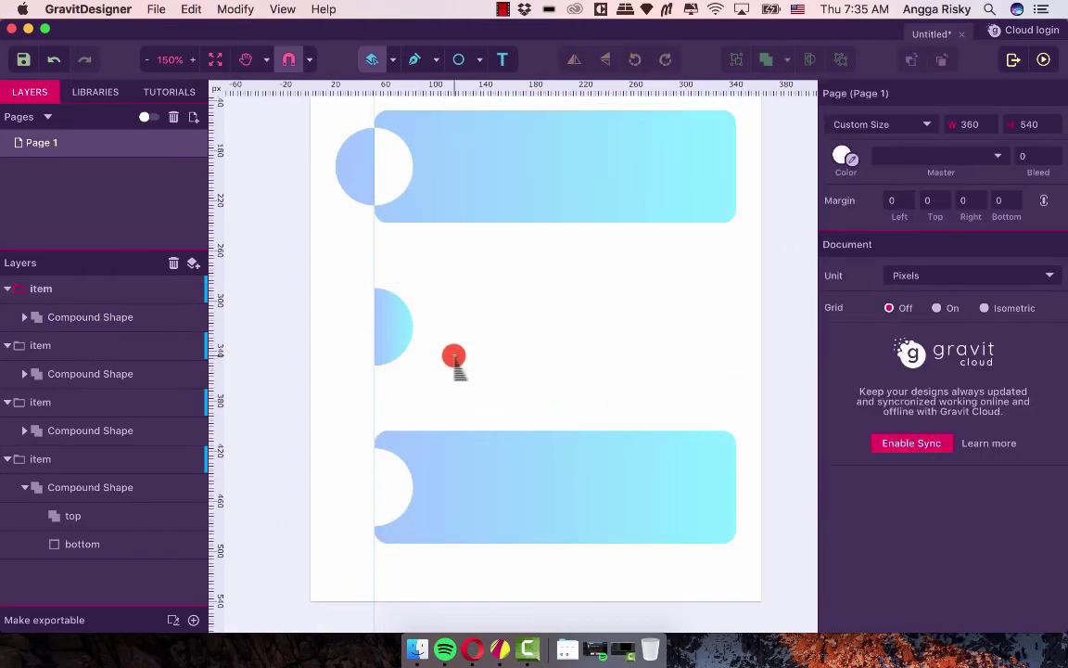
- Compare the Difference, Intersection and Subtract shapes one by one with the Union shape of the first item
{"action": "left_click", "coordinate": [394, 166]}
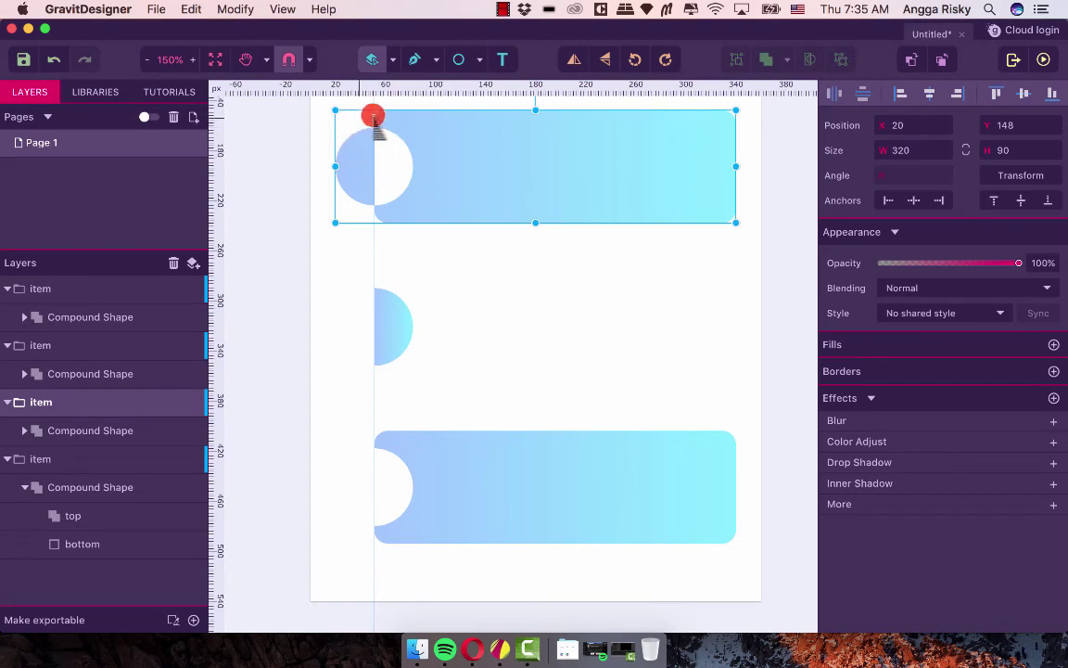
{"action": "left_click", "coordinate": [396, 306]}
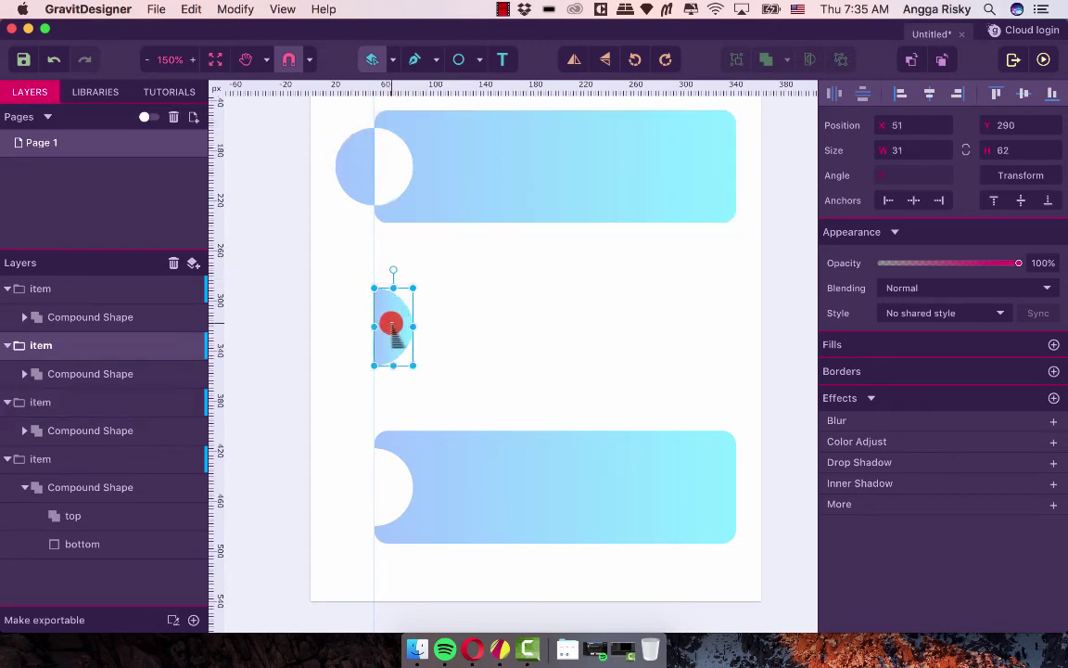
{"action": "left_click", "coordinate": [394, 460]}
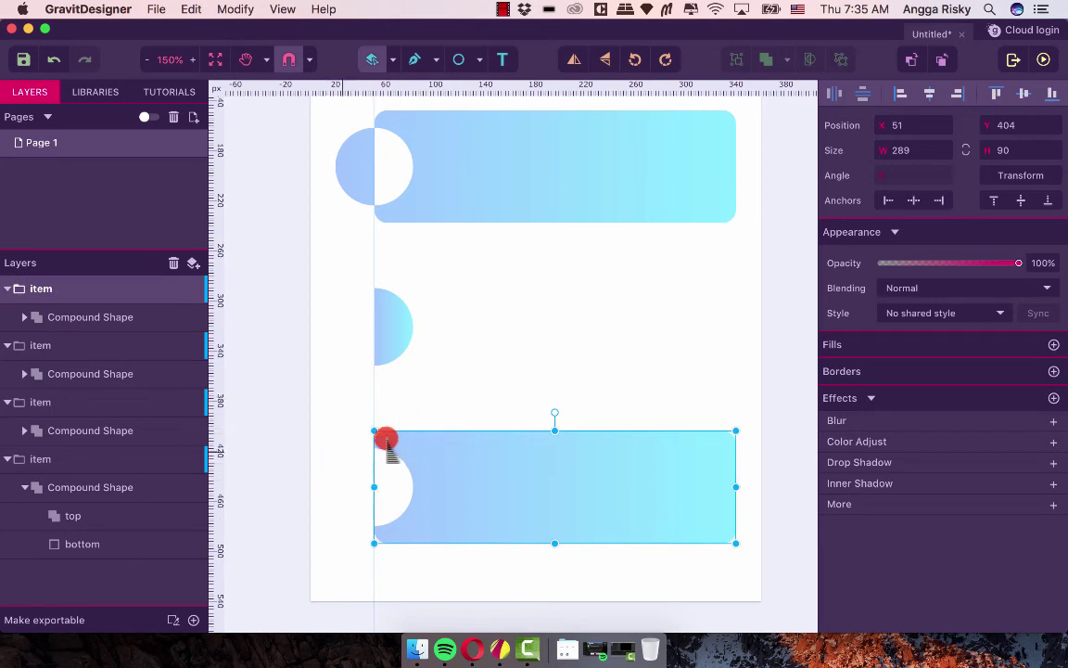
{"action": "scroll", "coordinate": [419, 387], "scroll_direction": "up", "scroll_amount": 4}
{"action": "scroll", "coordinate": [394, 299], "scroll_direction": "up", "scroll_amount": 1}
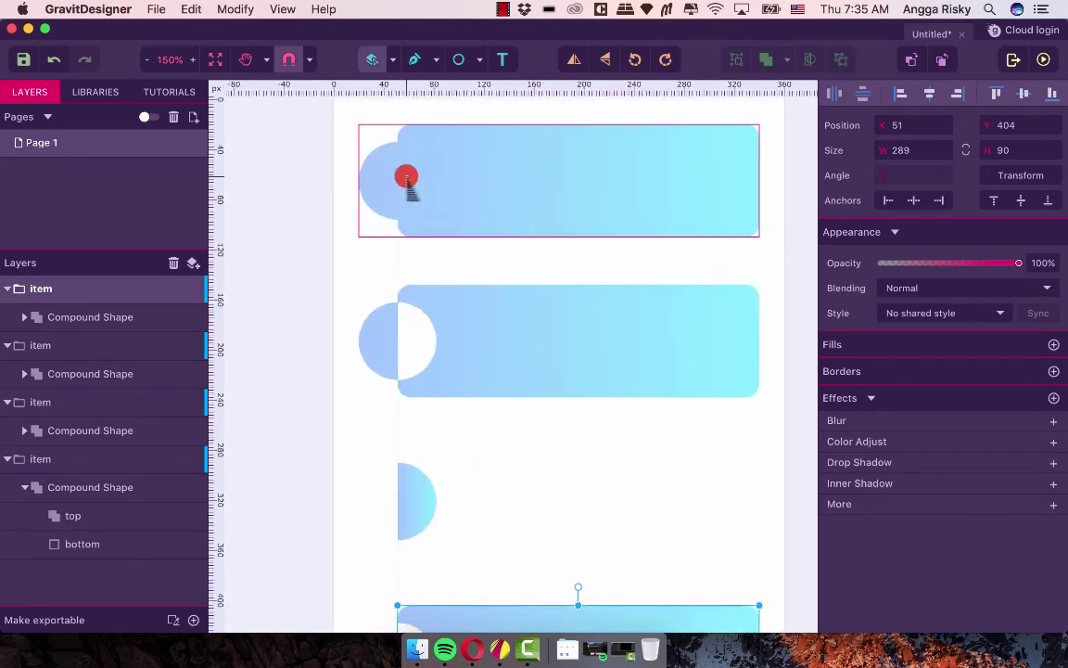
{"action": "left_click", "coordinate": [394, 173]}
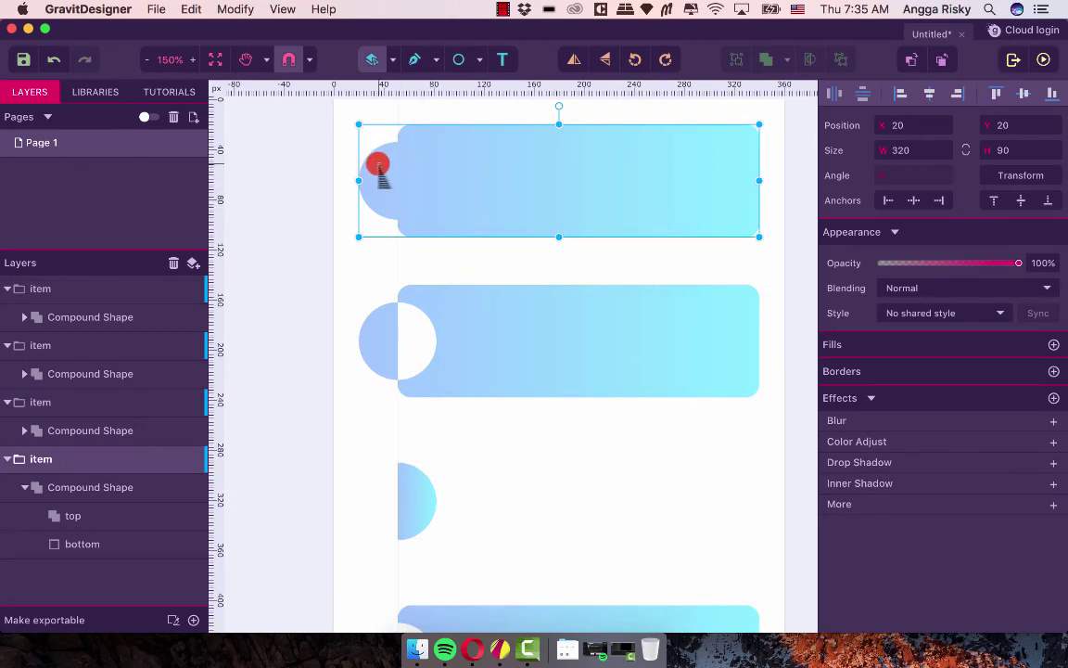
{"action": "scroll", "coordinate": [379, 167], "scroll_direction": "down", "scroll_amount": 3}
{"action": "scroll", "coordinate": [378, 167], "scroll_direction": "right", "scroll_amount": 1}
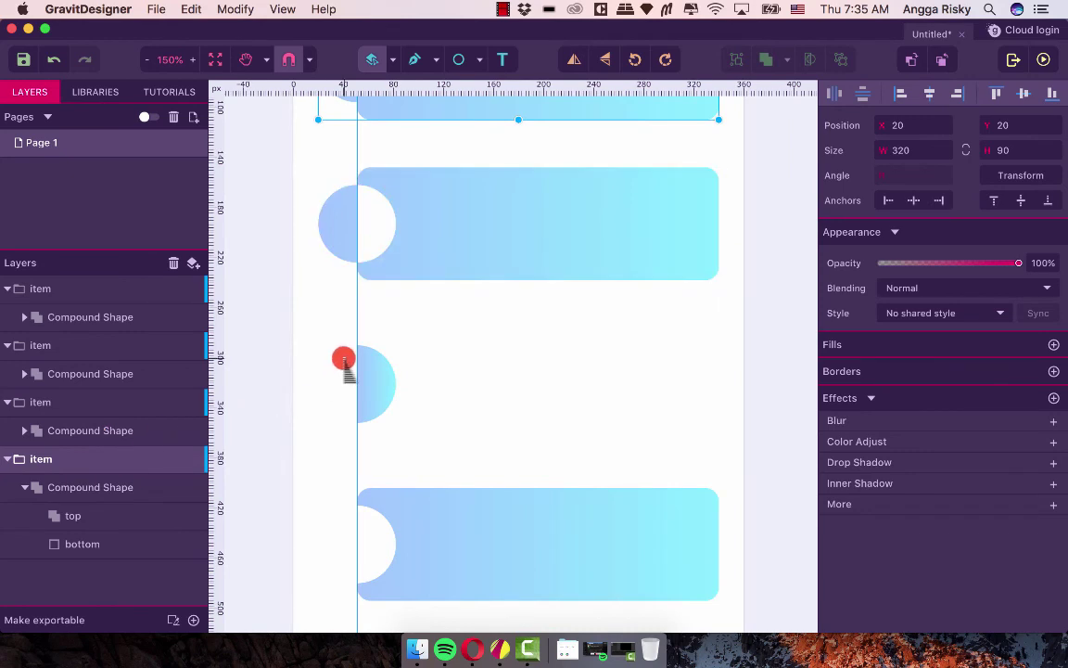
- Set the zoom to 100% and review the four merged shapes side by side on the whole page
{"action": "scroll", "coordinate": [343, 358], "scroll_direction": "up", "scroll_amount": 1}
{"action": "scroll", "coordinate": [343, 358], "scroll_direction": "right", "scroll_amount": 1}
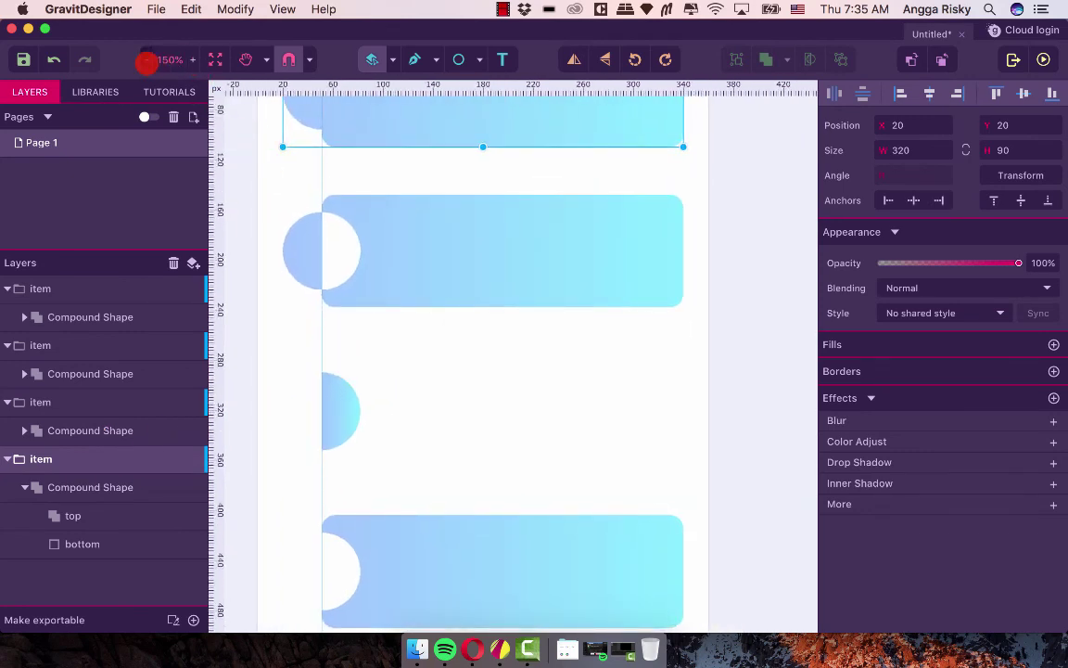
{"action": "left_click", "coordinate": [146, 60]}
{"action": "scroll", "coordinate": [369, 206], "scroll_direction": "right", "scroll_amount": 1}
{"action": "scroll", "coordinate": [365, 206], "scroll_direction": "right", "scroll_amount": 1}
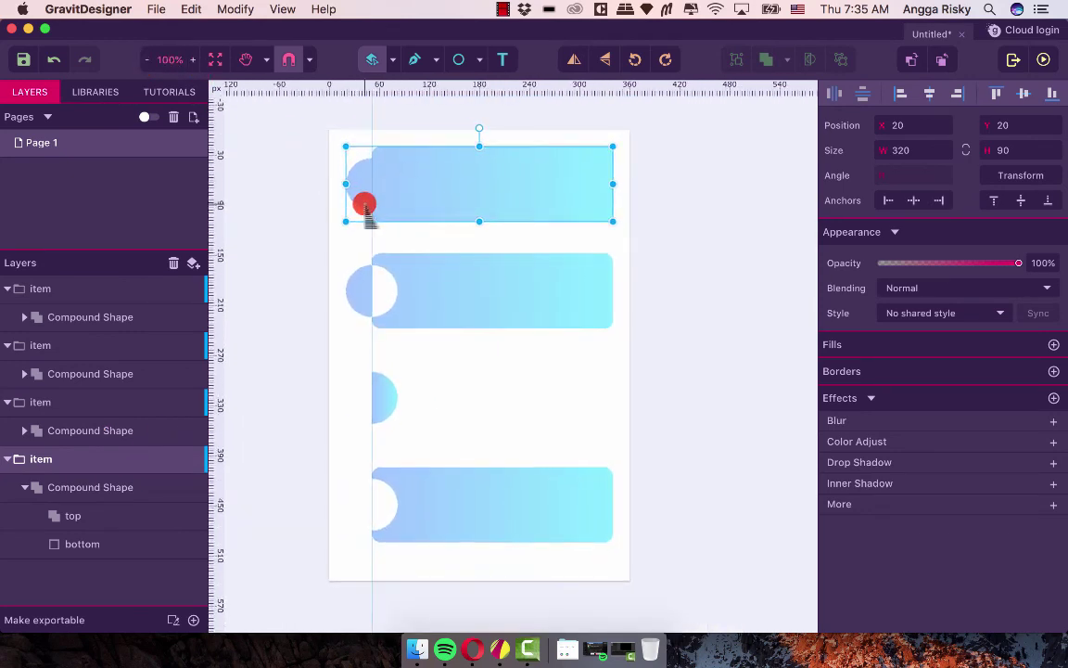
{"action": "scroll", "coordinate": [365, 204], "scroll_direction": "left", "scroll_amount": 1}
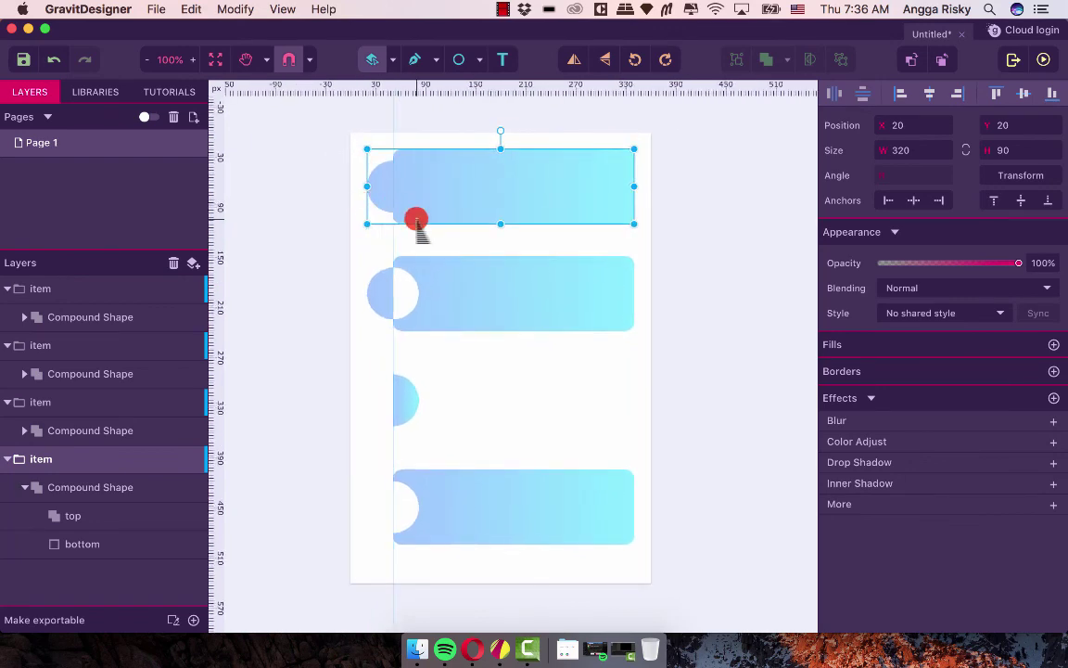
{"action": "scroll", "coordinate": [414, 217], "scroll_direction": "left", "scroll_amount": 1}
{"action": "scroll", "coordinate": [414, 217], "scroll_direction": "up", "scroll_amount": 1}
{"action": "scroll", "coordinate": [630, 263], "scroll_direction": "down", "scroll_amount": 1}
{"action": "scroll", "coordinate": [630, 263], "scroll_direction": "left", "scroll_amount": 1}
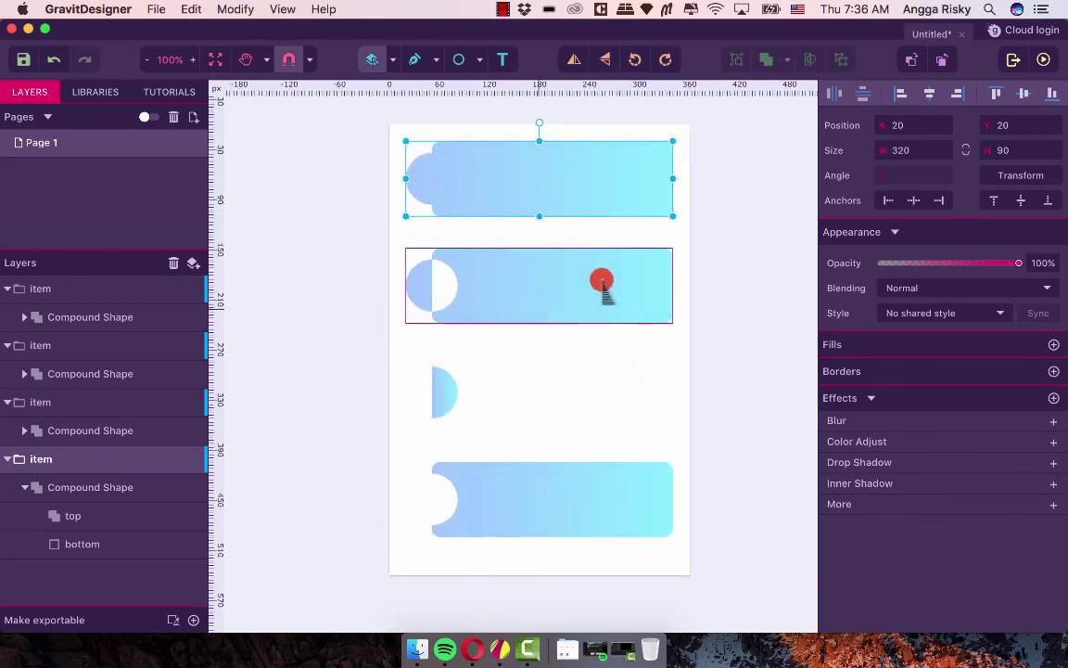
{"action": "left_click", "coordinate": [687, 280]}
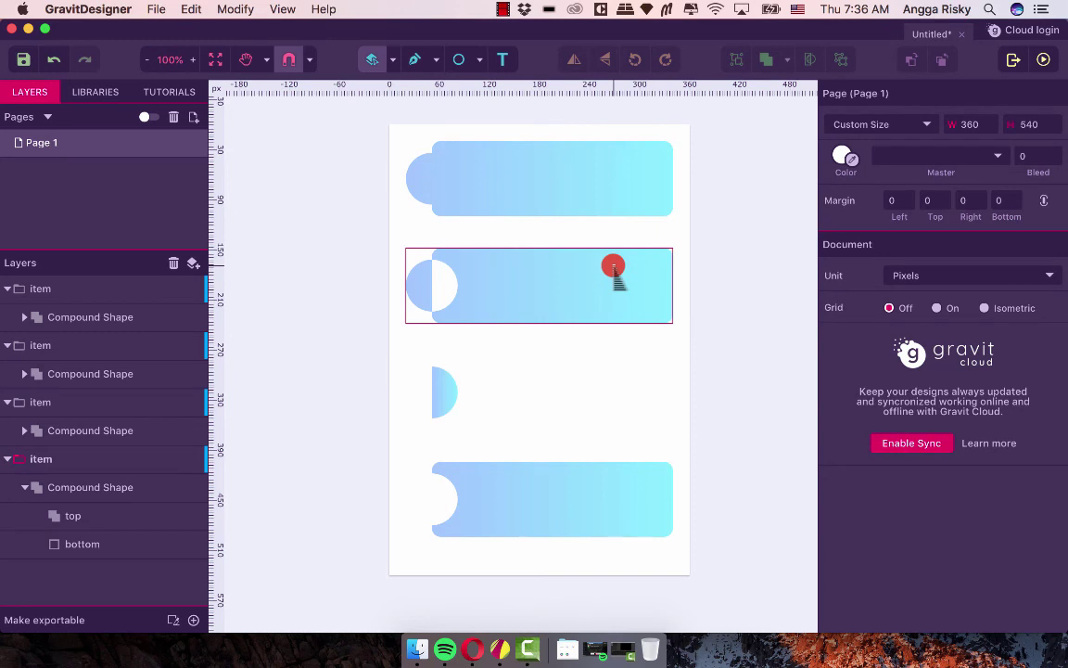
{"action": "left_click", "coordinate": [553, 269]}
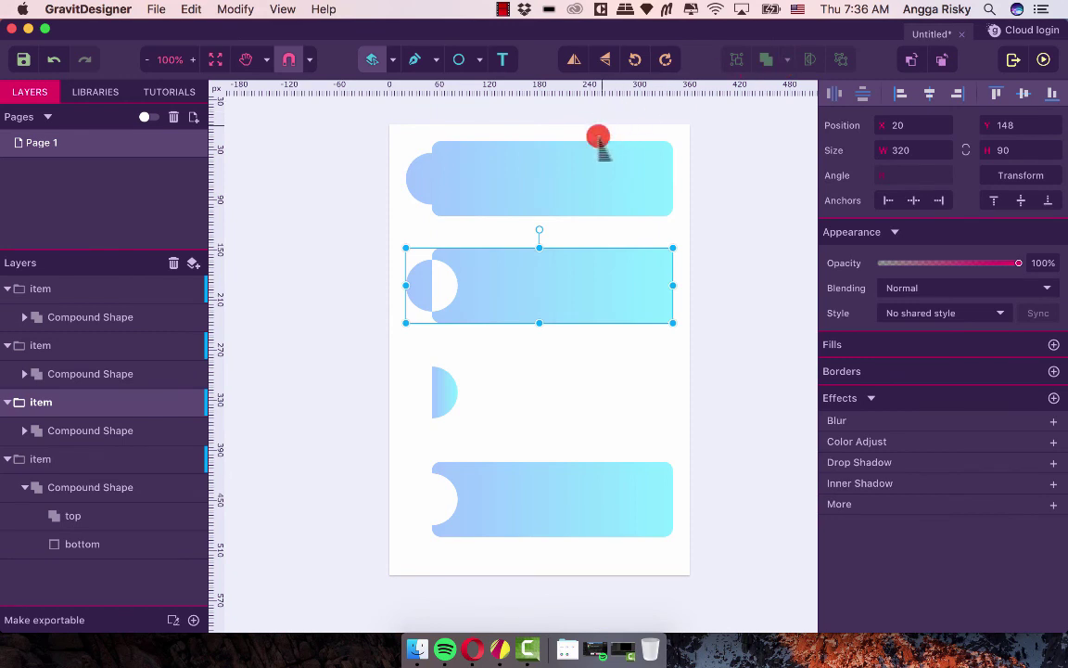
{"action": "left_click", "coordinate": [584, 176]}
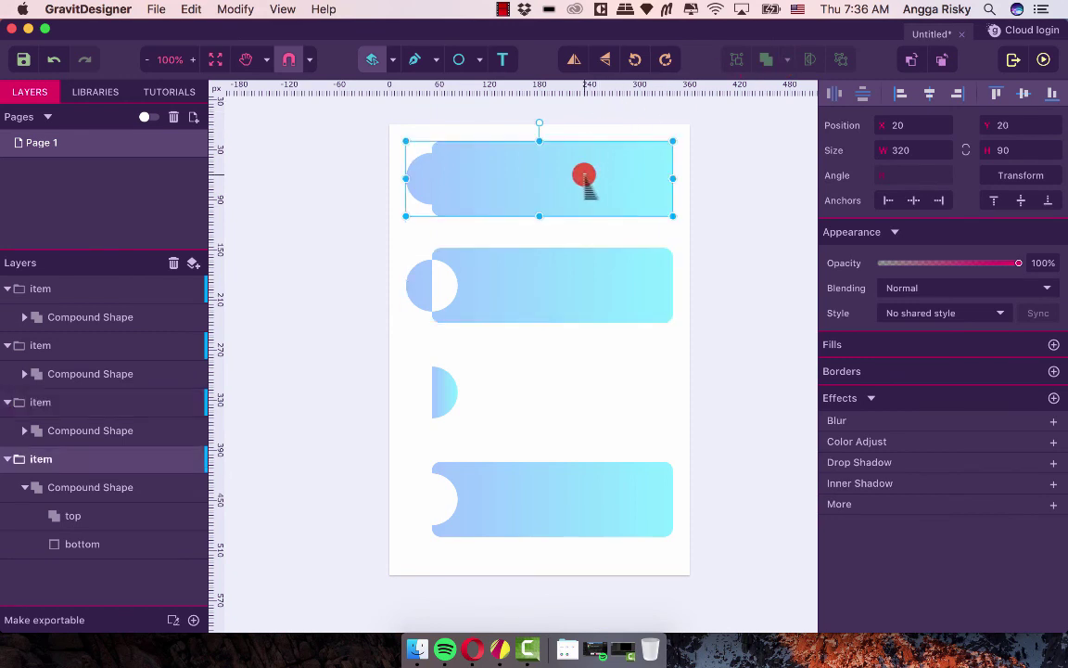
{"action": "left_click", "coordinate": [441, 385]}
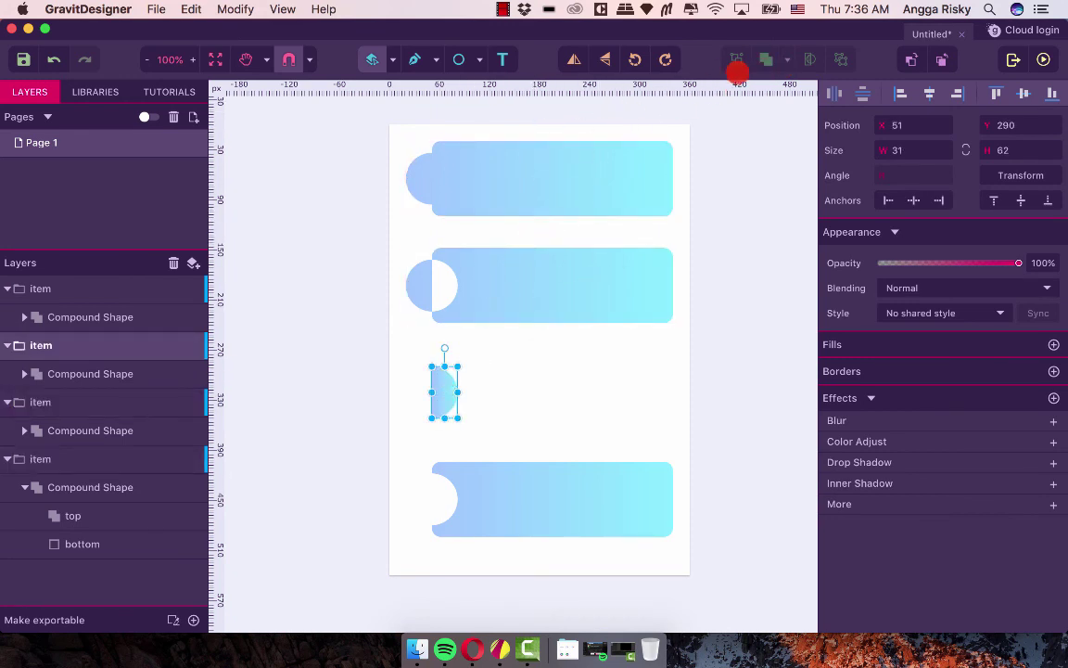
{"action": "left_click", "coordinate": [635, 152]}
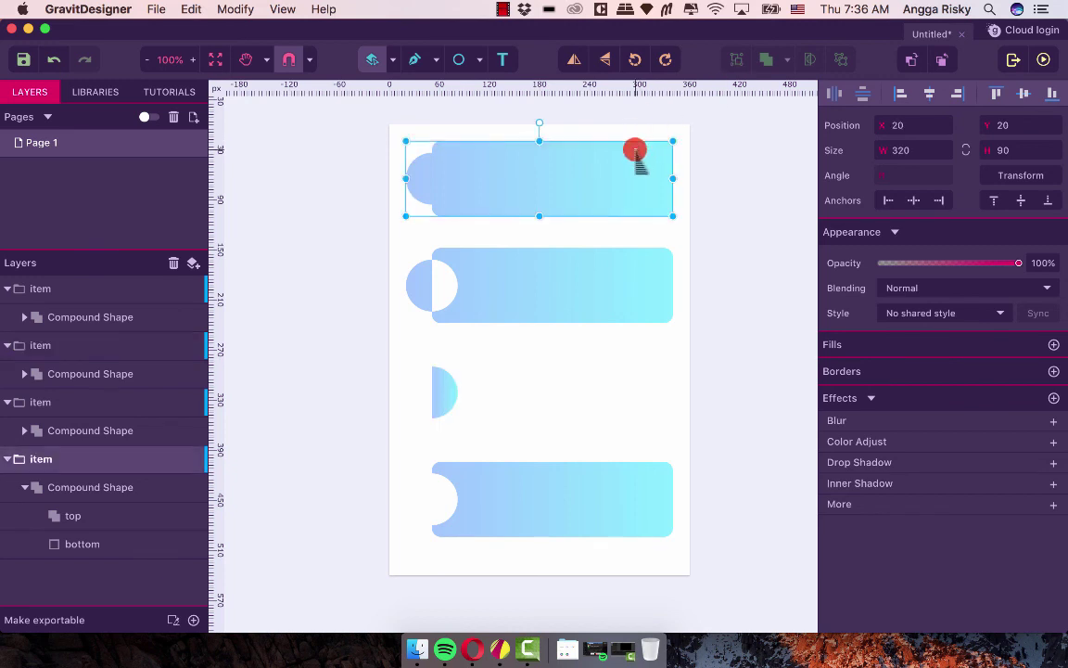
{"action": "left_click", "coordinate": [506, 313]}
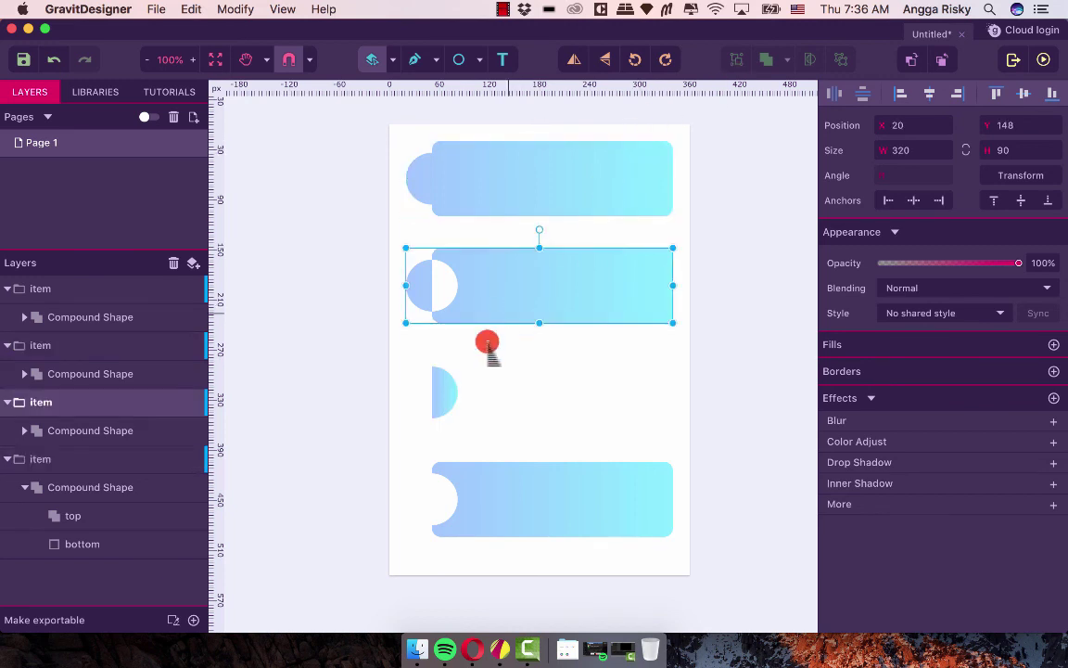
{"action": "left_click", "coordinate": [491, 487]}
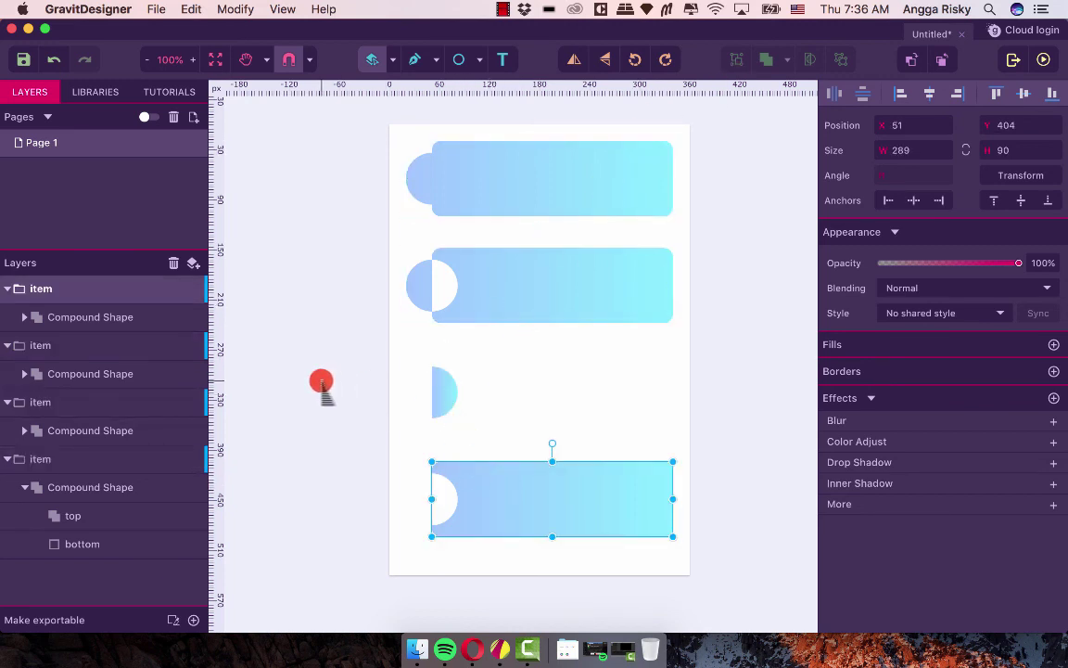